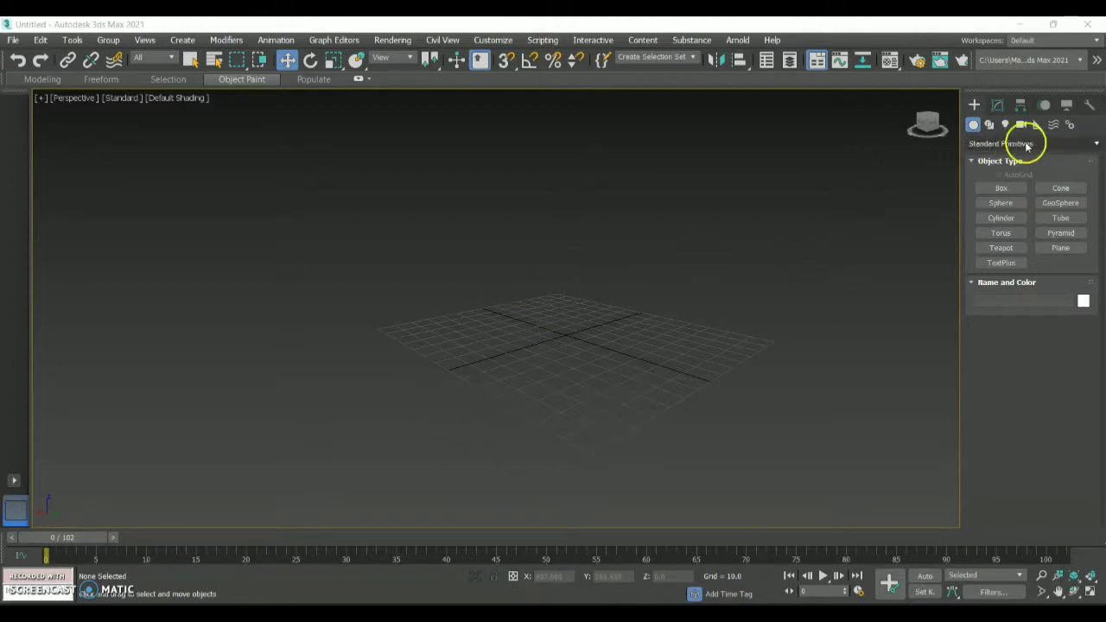
Draw a box about 46.73 × 53.102 × 41.861 on the grid in the Perspective view
left_click(1002, 189)
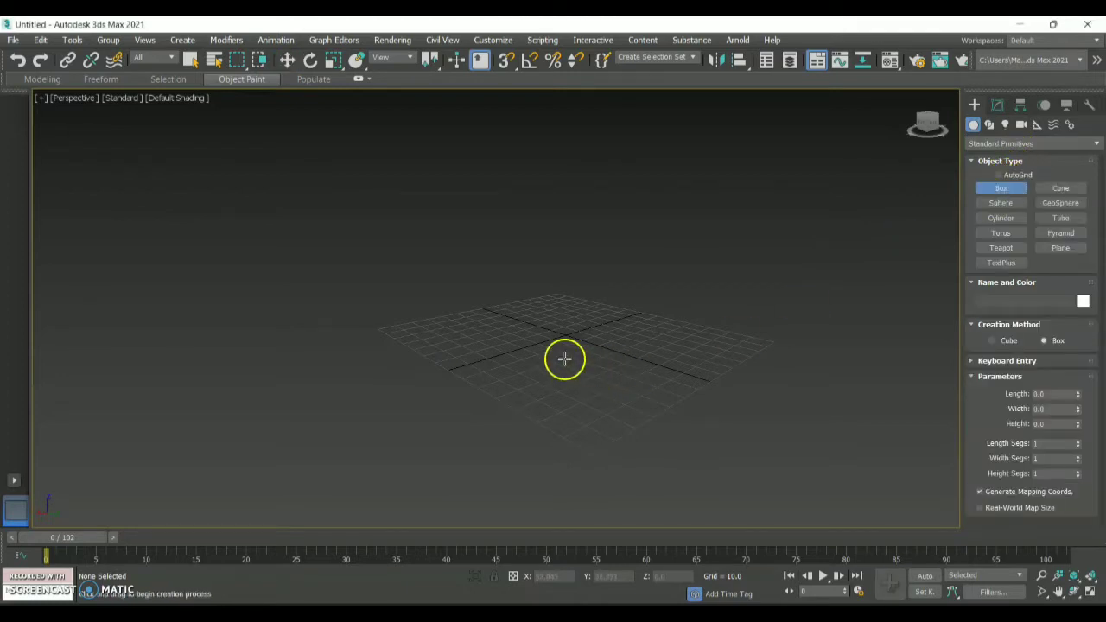
left_click_drag(528, 338, 662, 339)
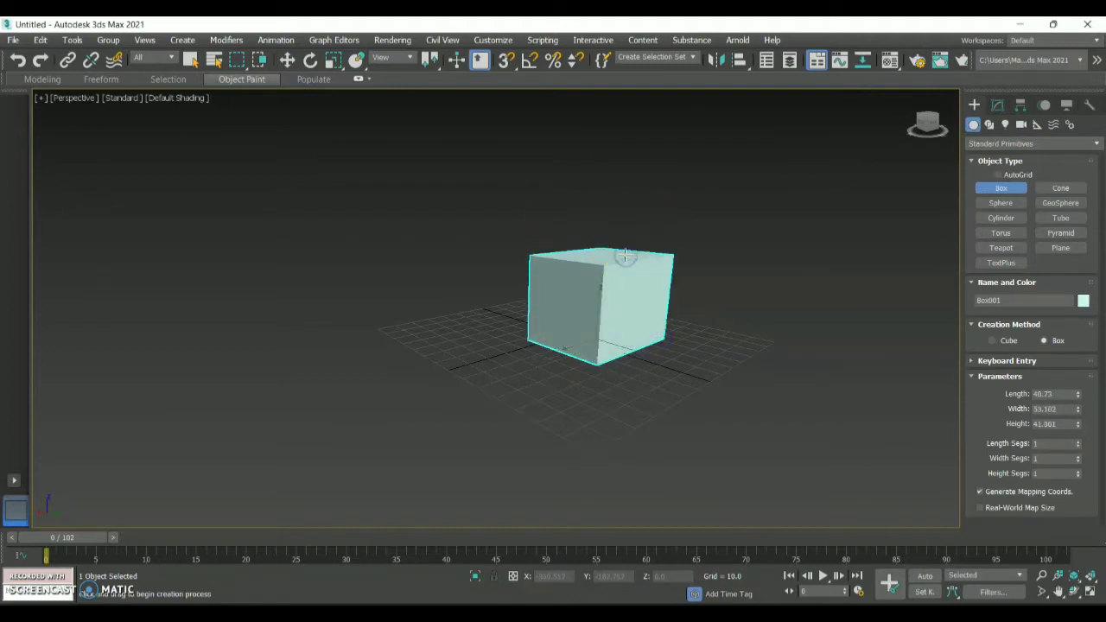
Apply the wood sample material from the Material Editor to Box001, then orbit to view it
key("m")
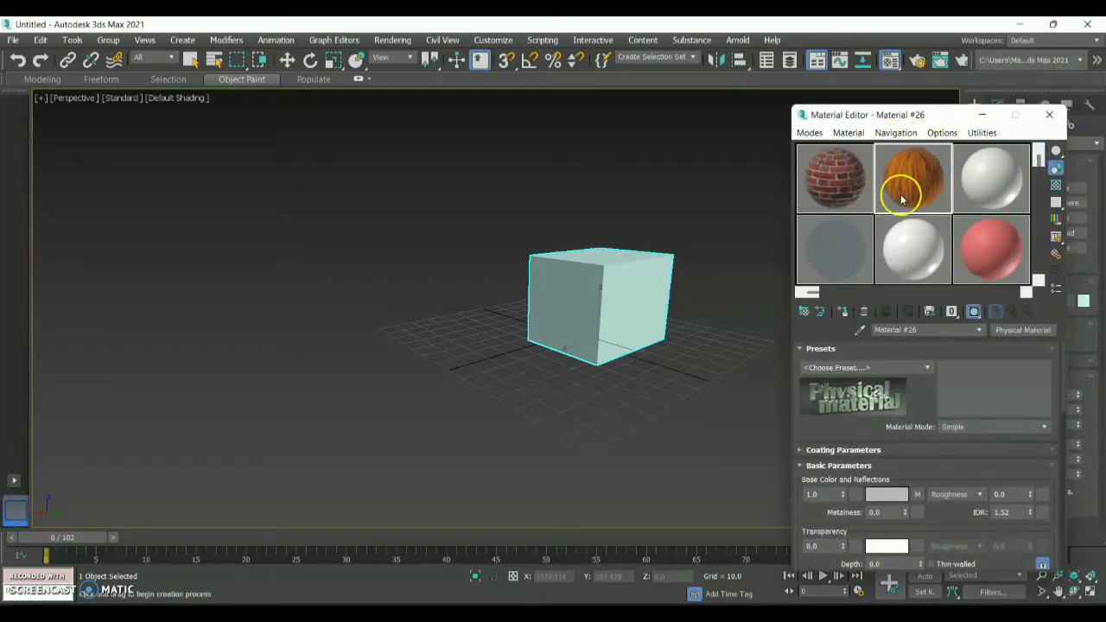
left_click_drag(901, 200, 595, 309)
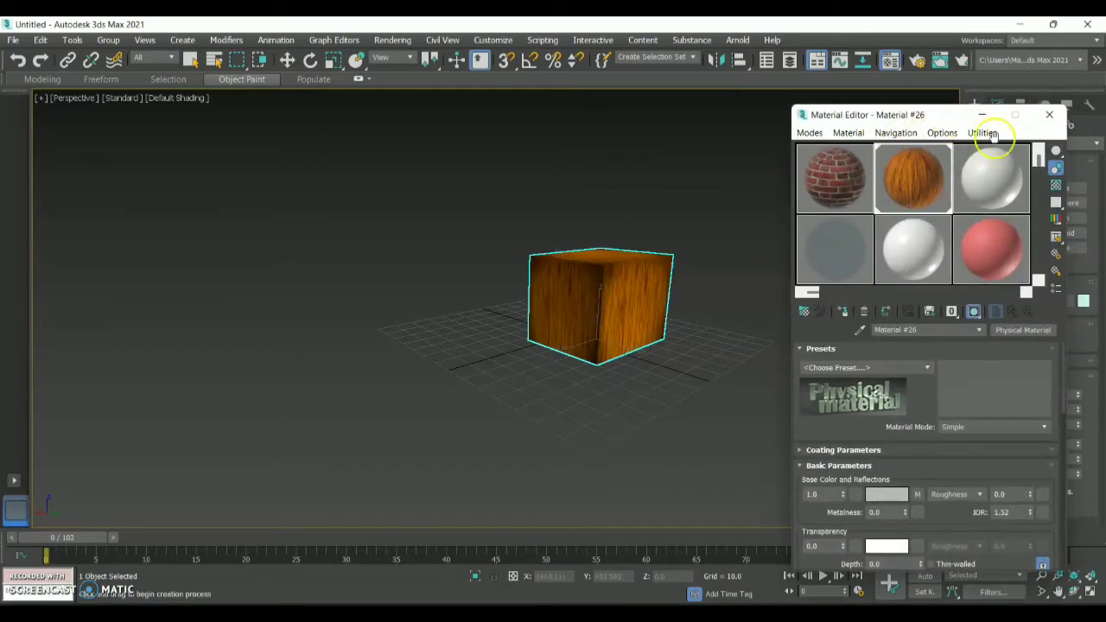
left_click(1049, 114)
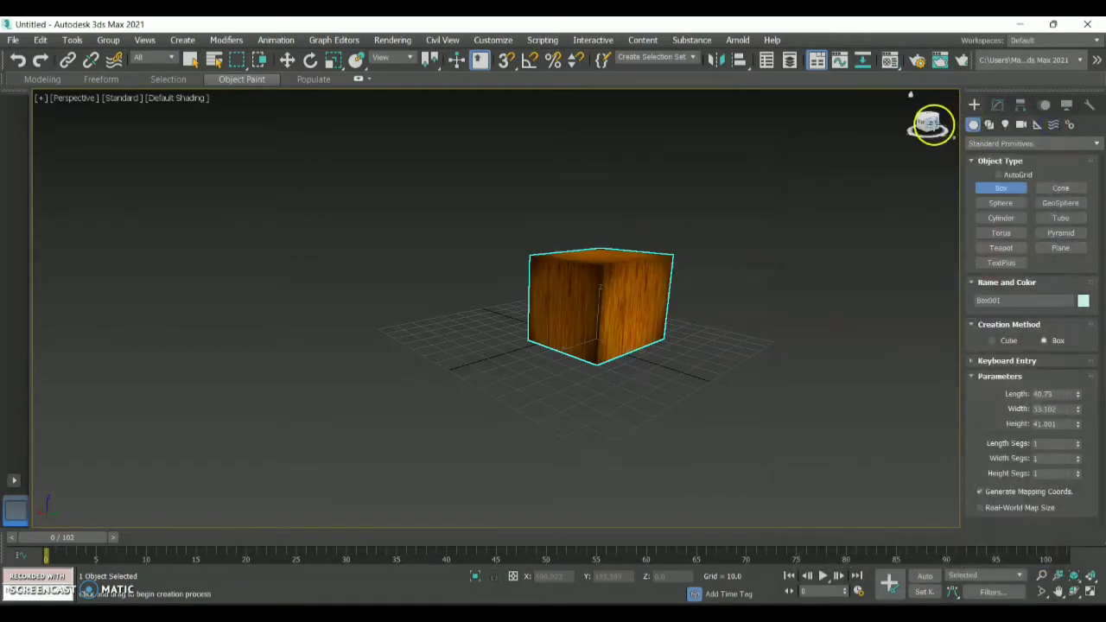
mouse_move(931, 123)
left_mouse_down()
mouse_move(778, 115)
mouse_move(948, 124)
mouse_move(916, 120)
left_mouse_up()
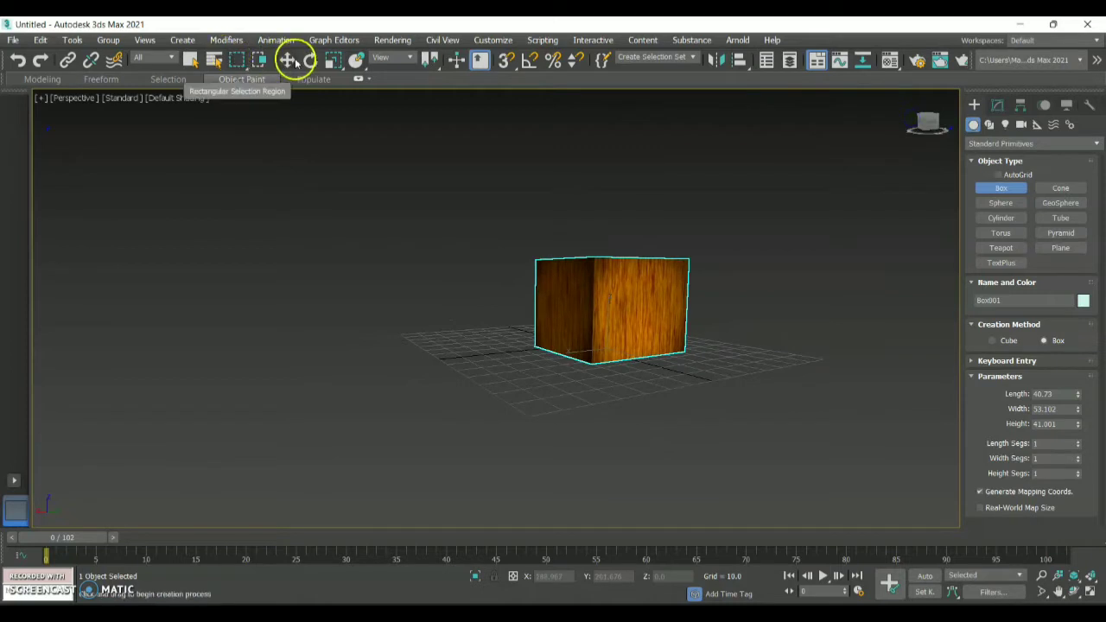
left_click(289, 60)
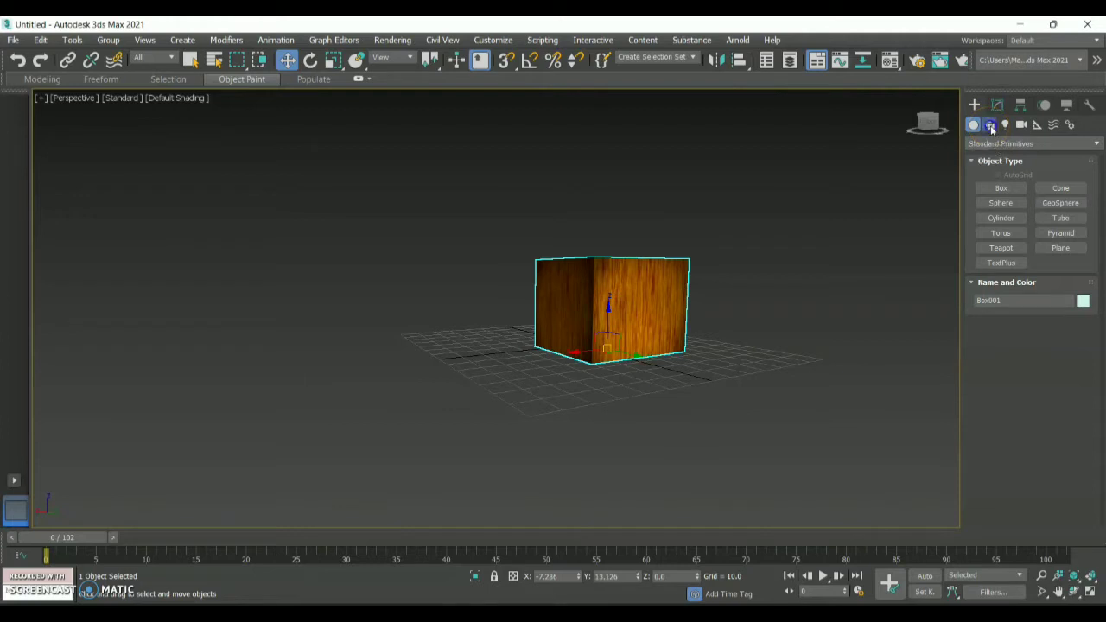
Switch to the four-viewport layout and draw a circle spline in the Top view
left_click(991, 125)
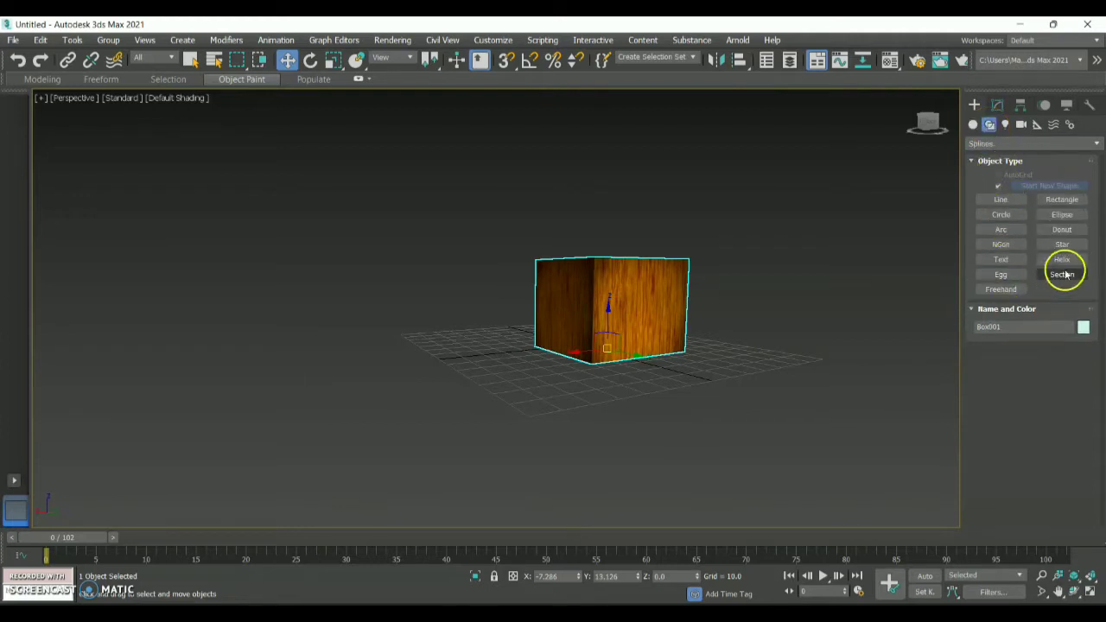
left_click(1003, 215)
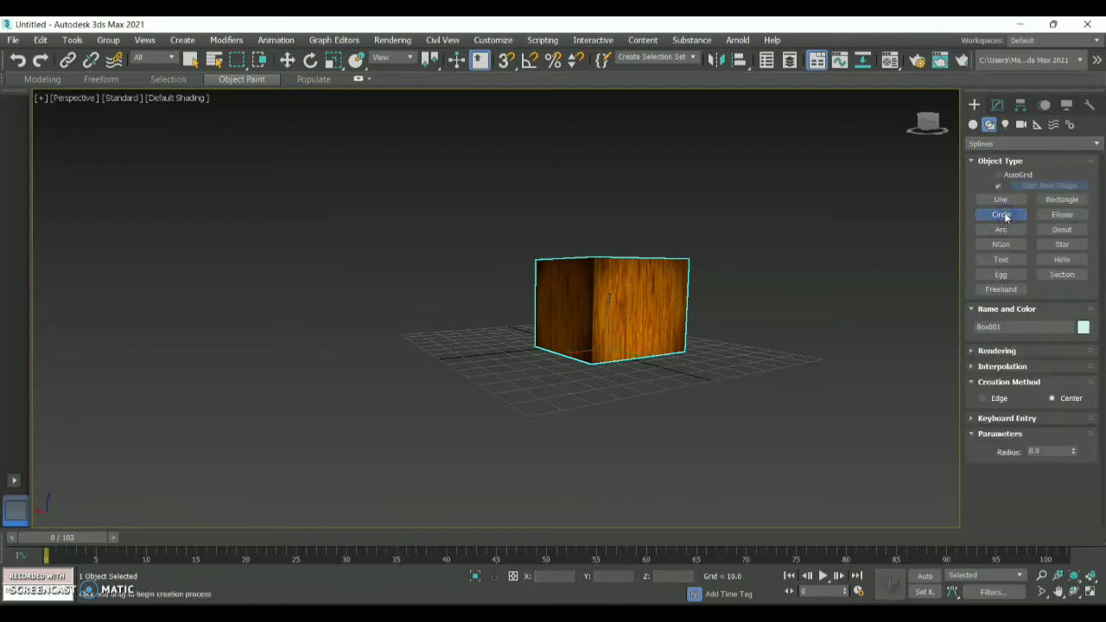
left_click(40, 100)
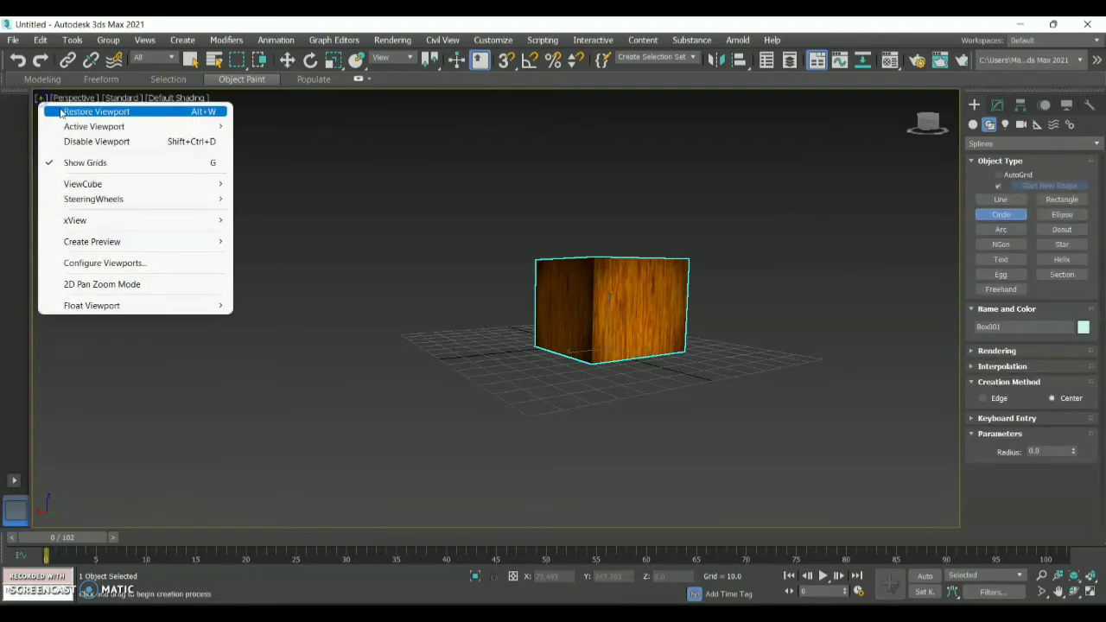
left_click(95, 112)
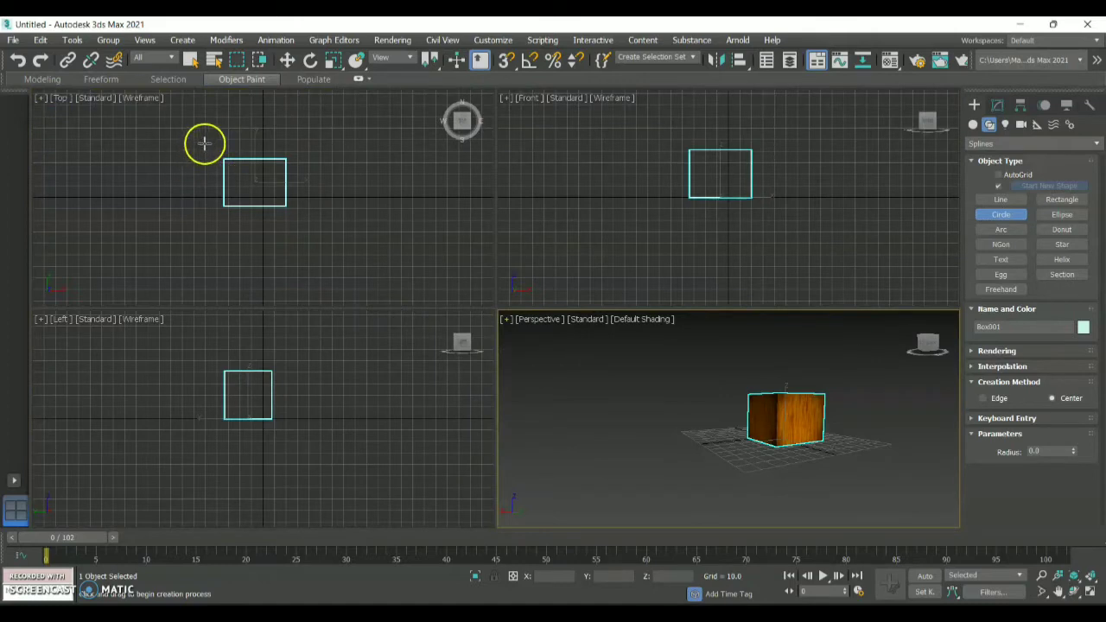
left_click_drag(204, 143, 258, 177)
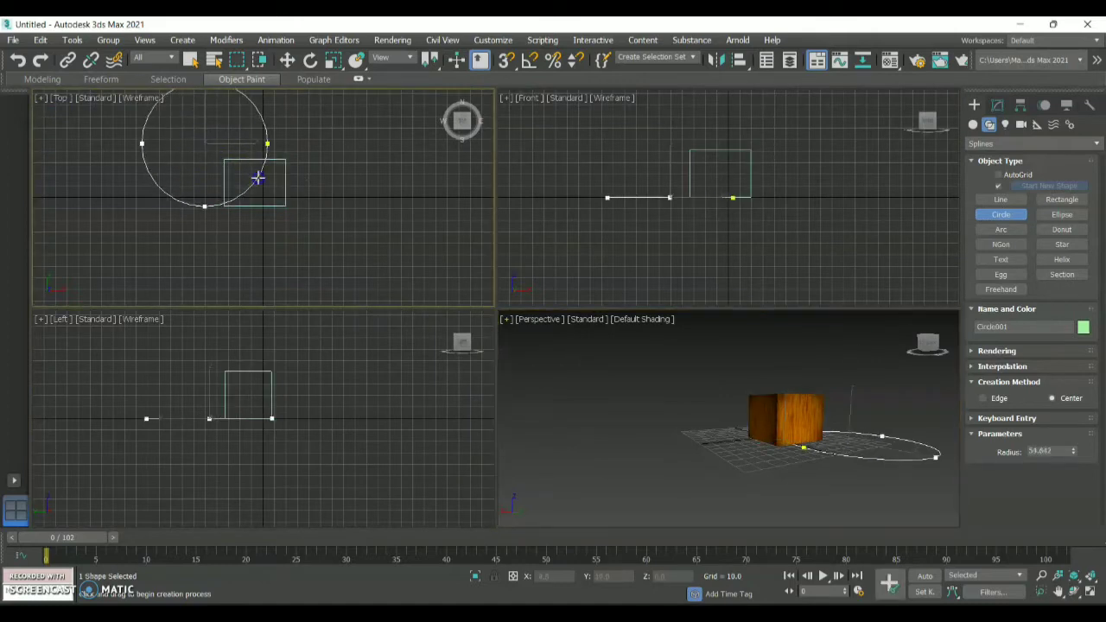
Centre the circle on the box and raise it to Z 20.012 in the Front view
left_click(287, 59)
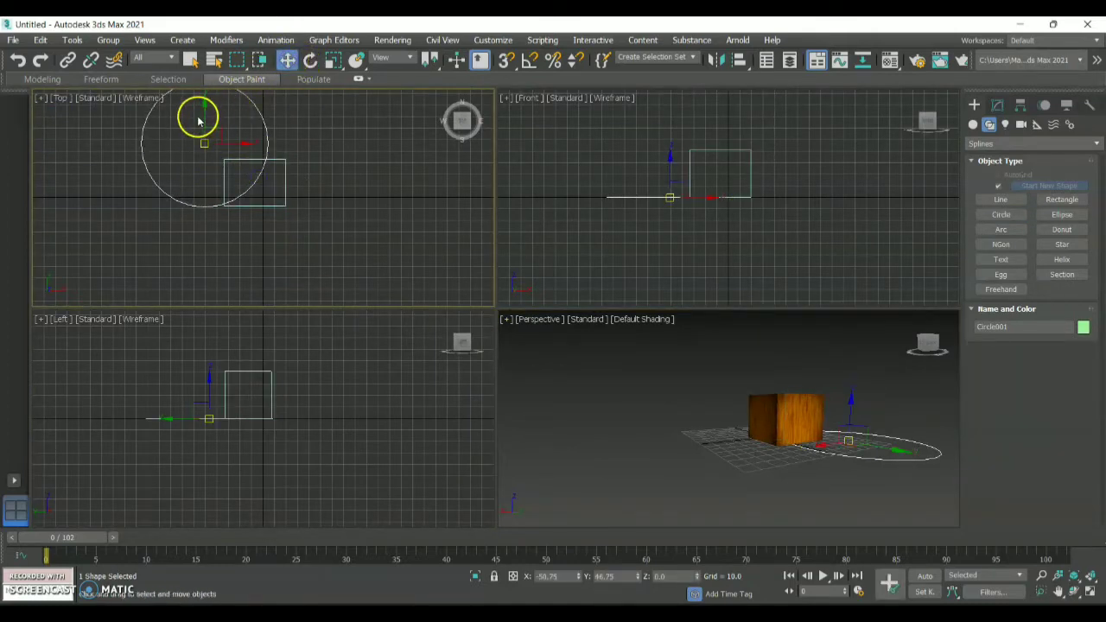
left_click_drag(207, 113, 270, 177)
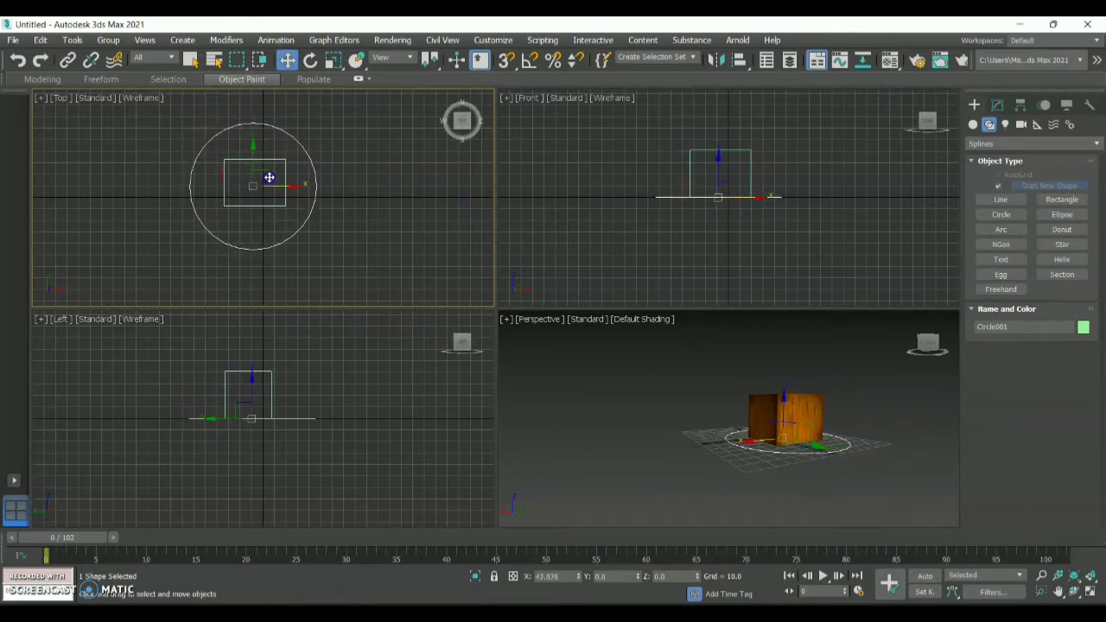
left_click(702, 143)
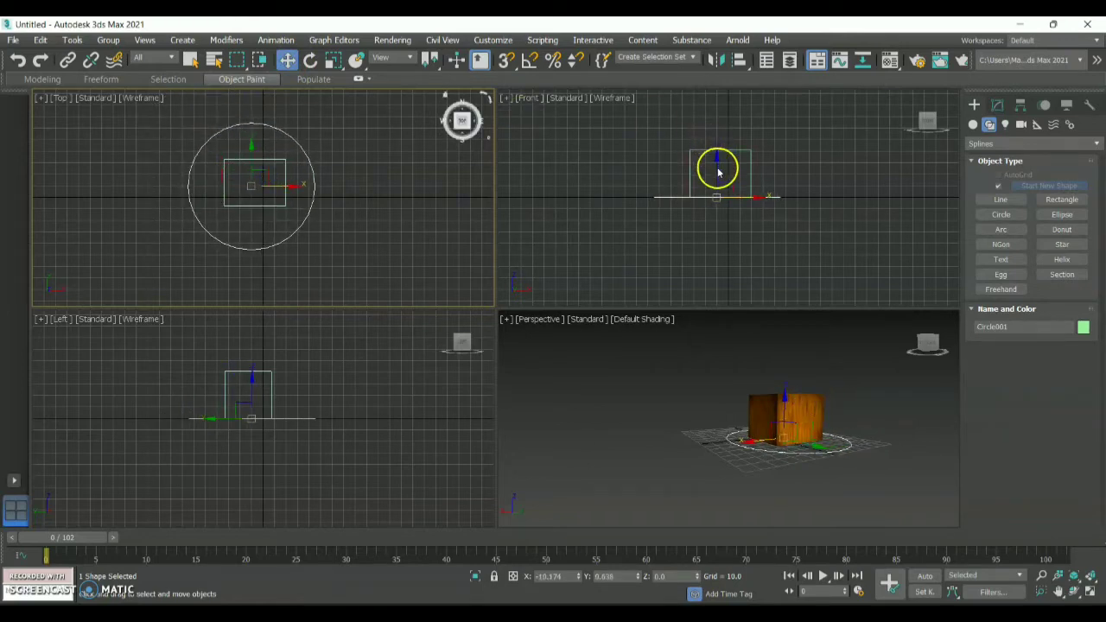
left_click(719, 179)
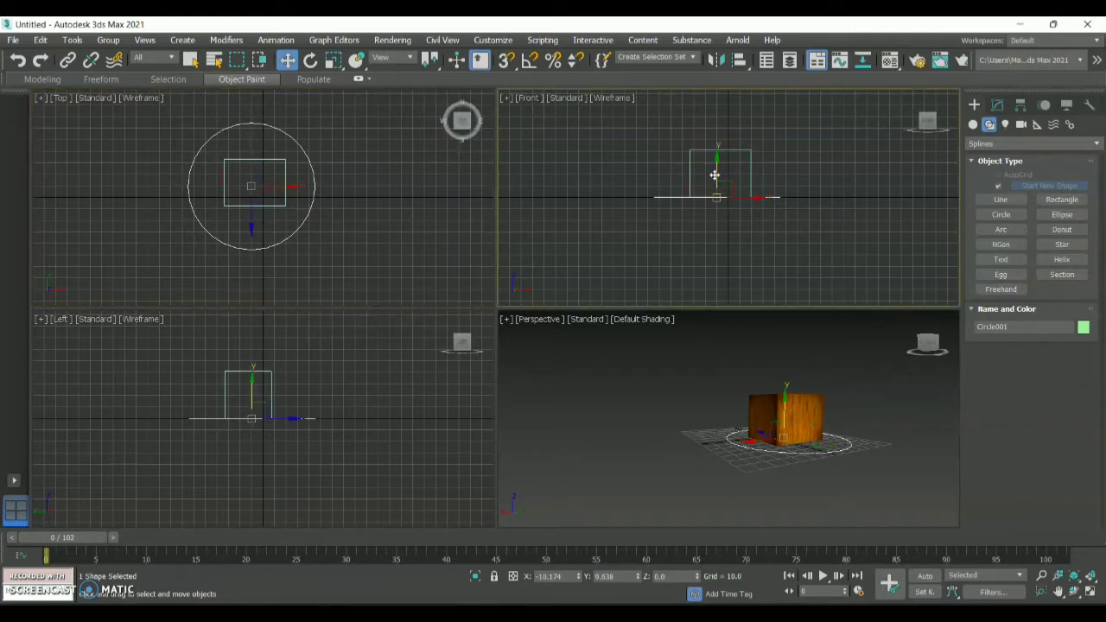
left_click_drag(715, 175, 712, 153)
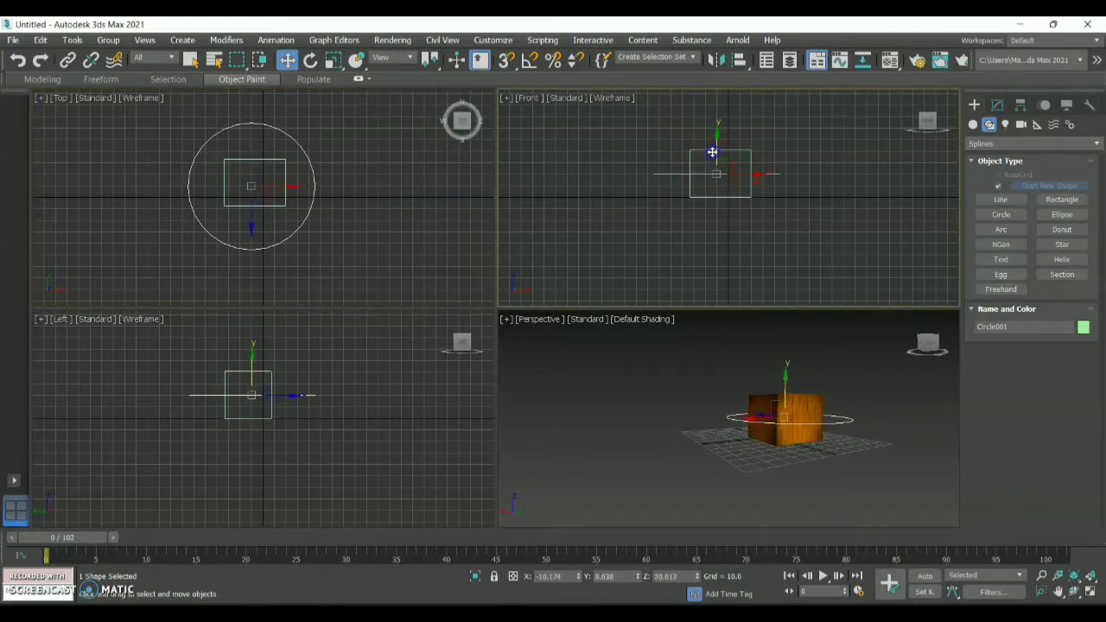
mouse_move(934, 346)
left_mouse_down()
mouse_move(923, 360)
mouse_move(900, 340)
mouse_move(935, 342)
left_mouse_up()
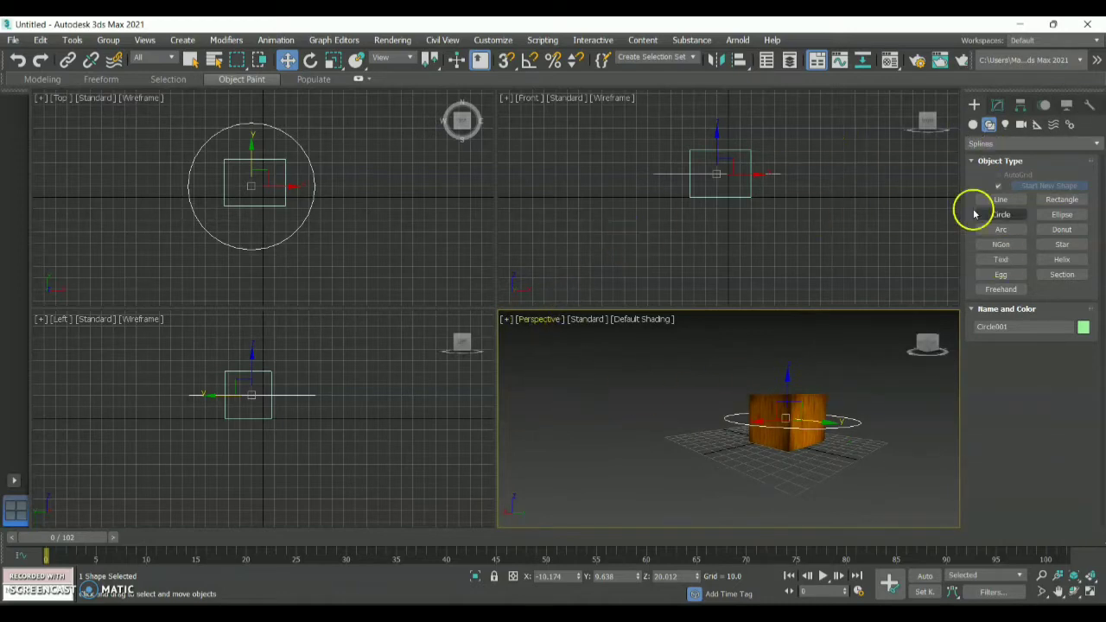
In a maximized Perspective view, place a target camera left of the box aimed at it
left_click(1020, 126)
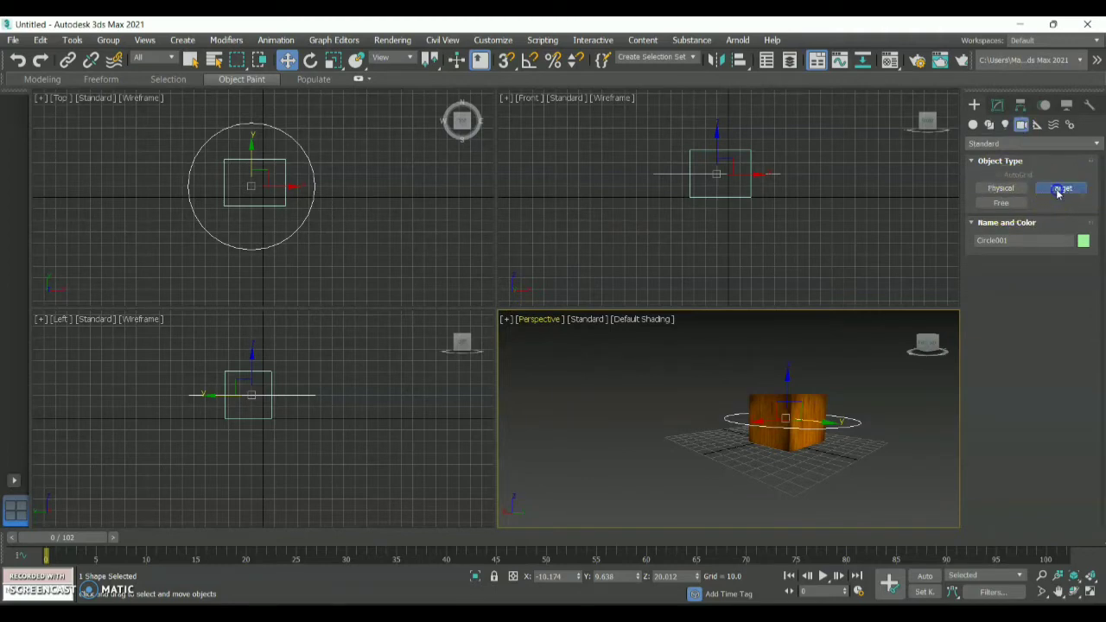
left_click(1059, 188)
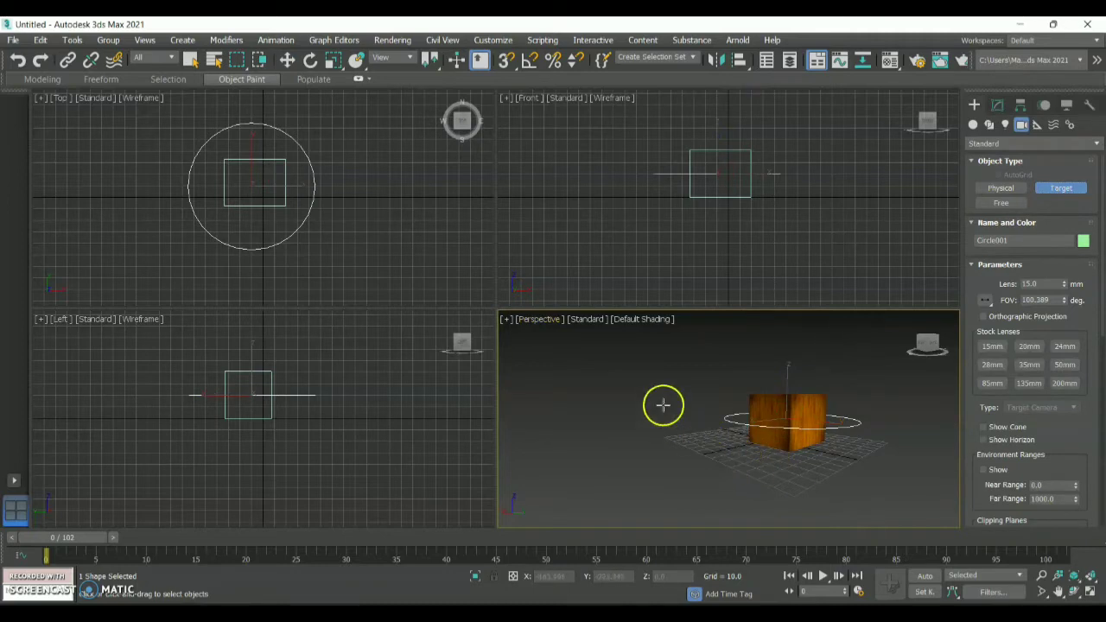
left_click(508, 323)
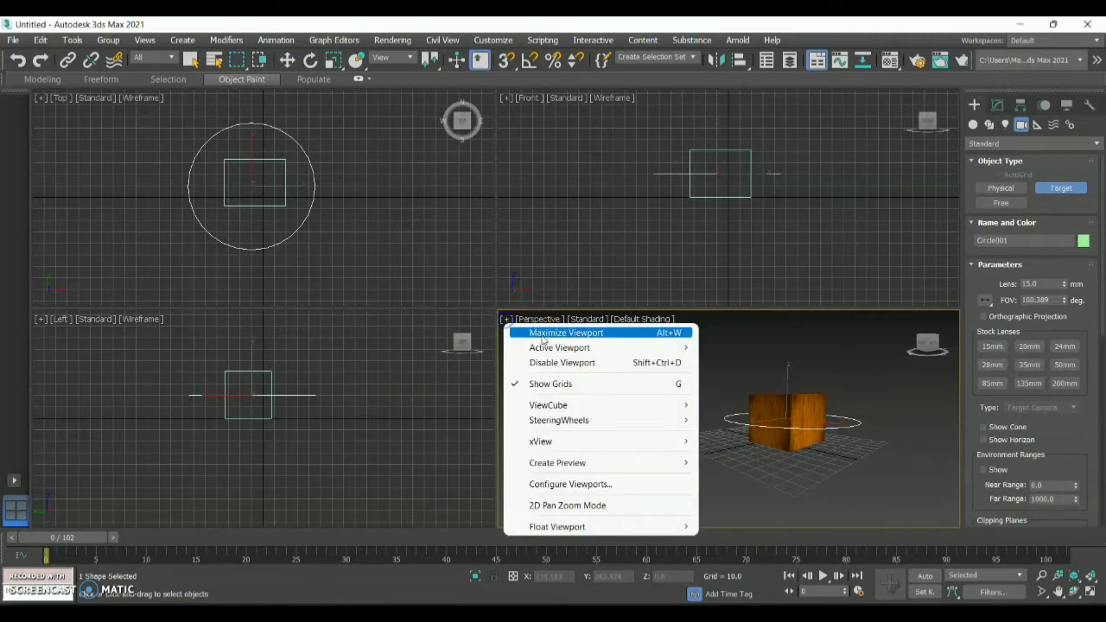
left_click(543, 334)
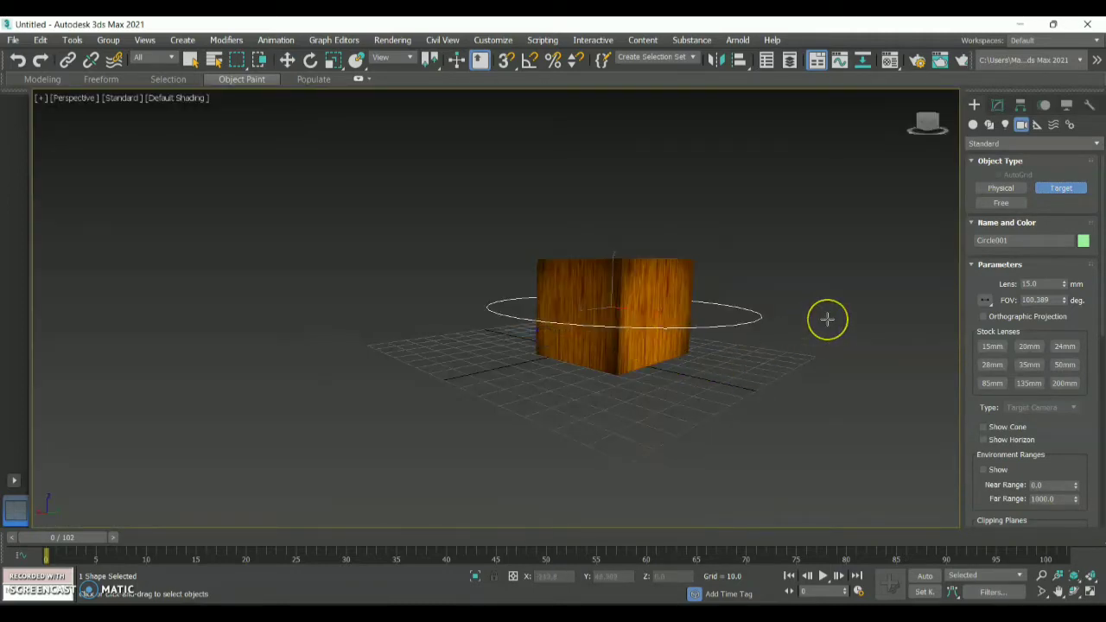
scroll(827, 319, "down", 3)
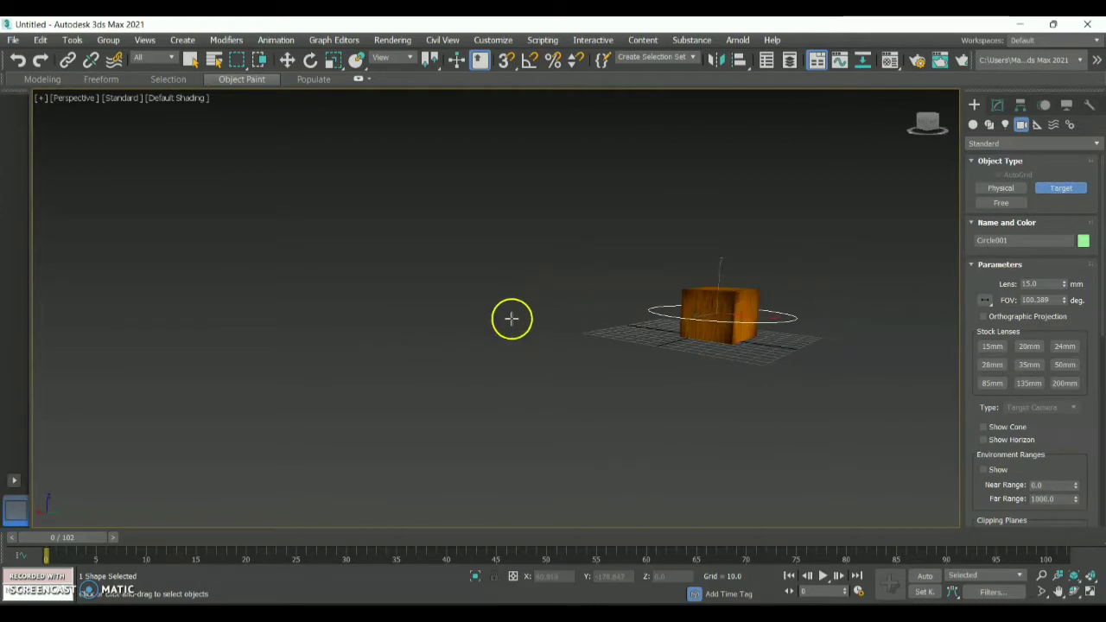
left_click_drag(511, 314, 671, 314)
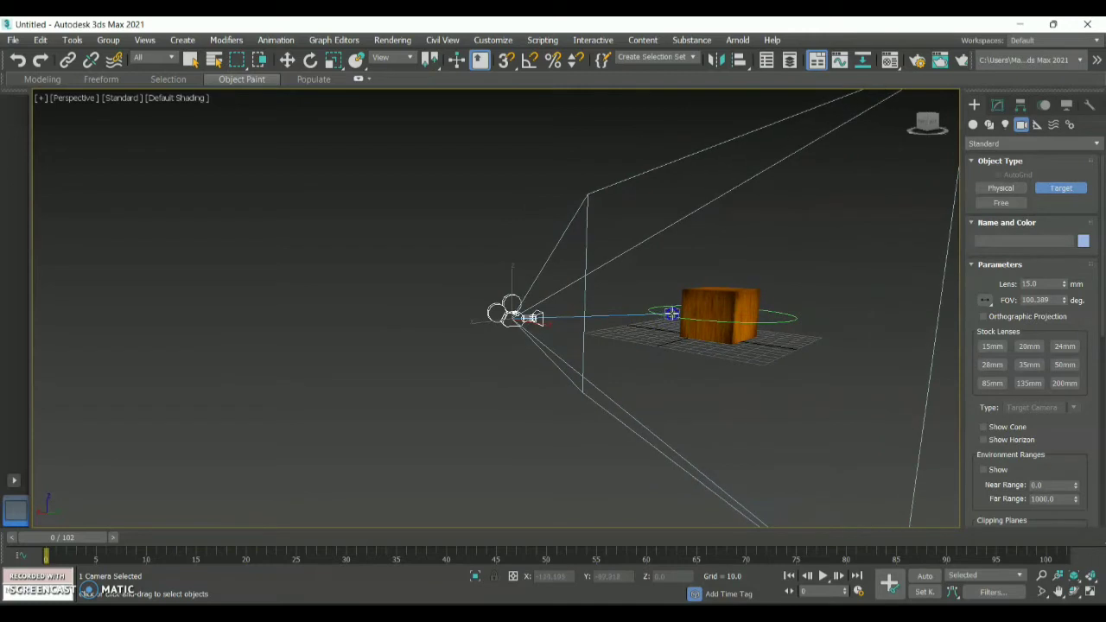
Restore four viewports and move Camera001 closer to the box, to about X 82.124, Y -188.894
left_click(42, 99)
left_click(69, 112)
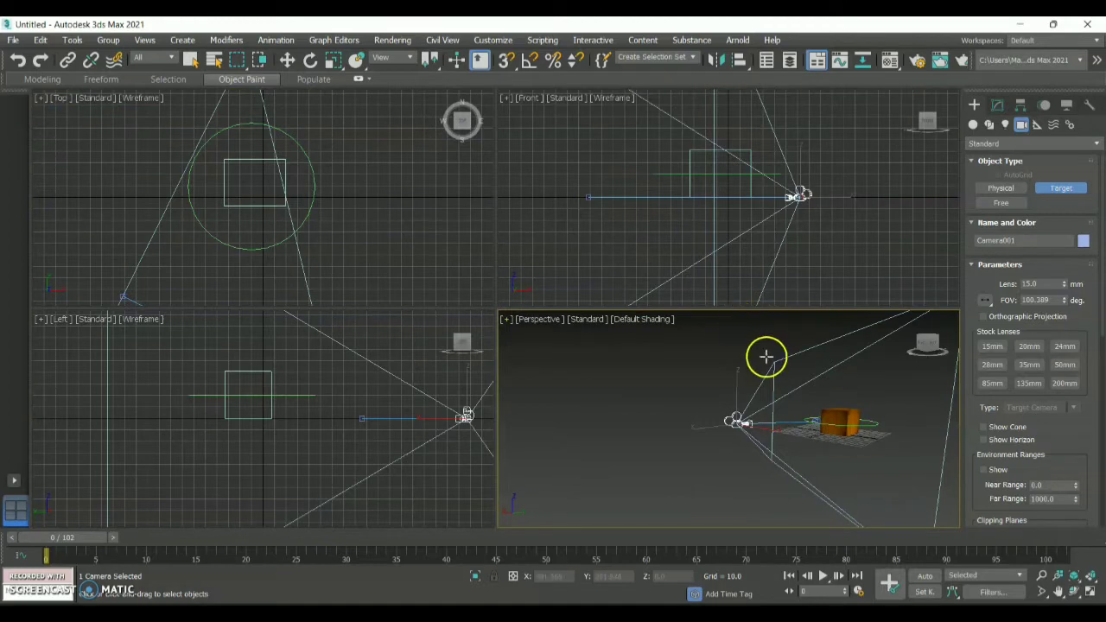
left_click(287, 60)
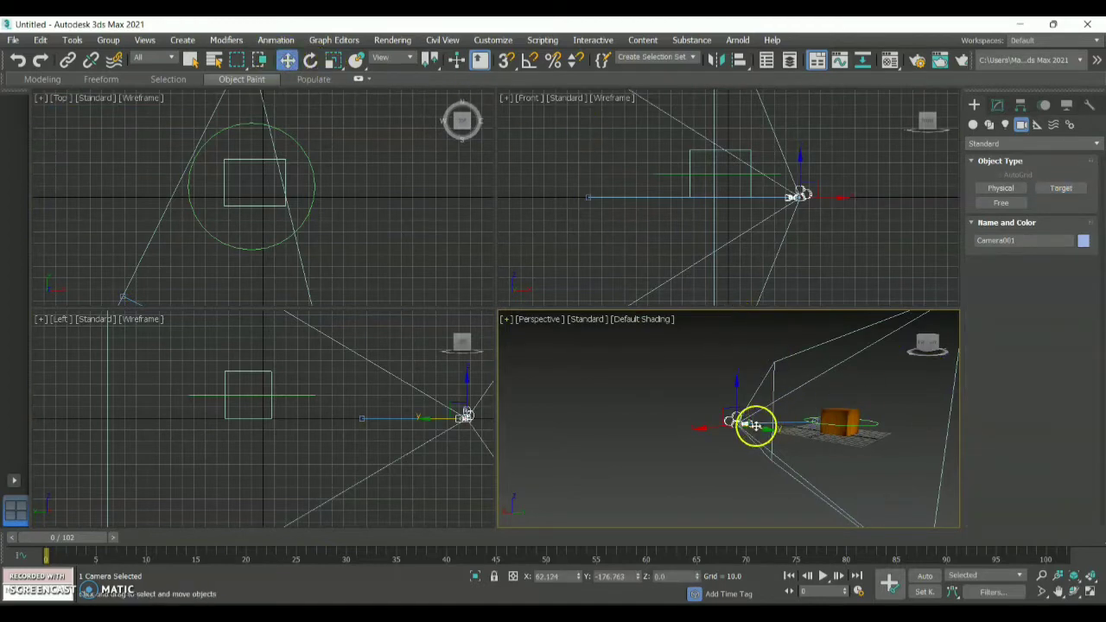
mouse_move(753, 430)
left_mouse_down()
mouse_move(847, 434)
mouse_move(864, 446)
mouse_move(743, 432)
left_mouse_up()
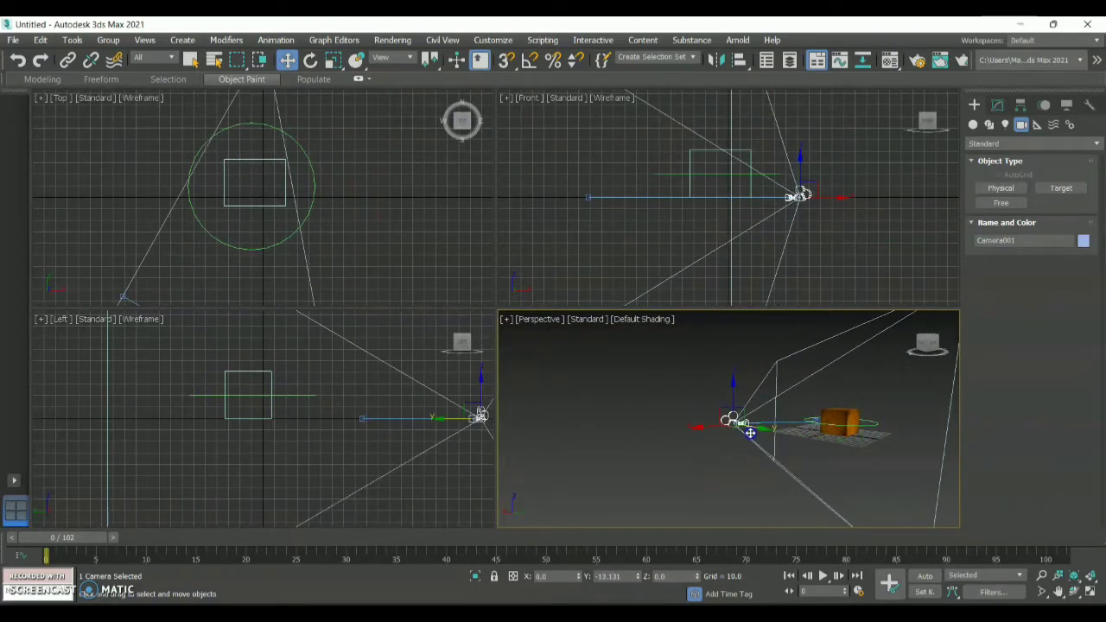
left_click(817, 421)
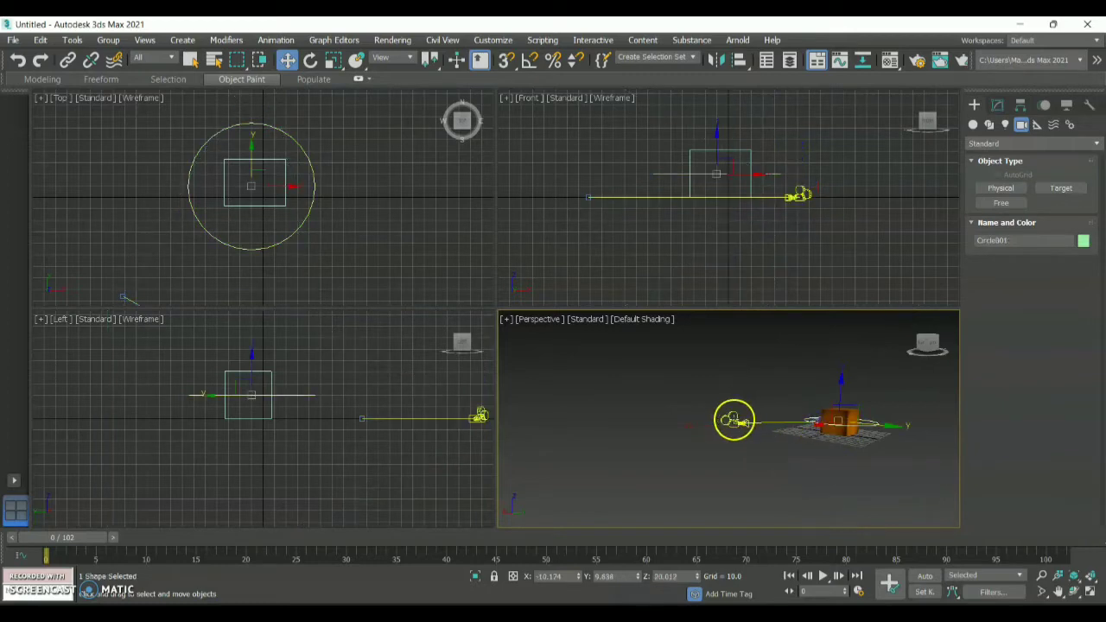
left_click(733, 421)
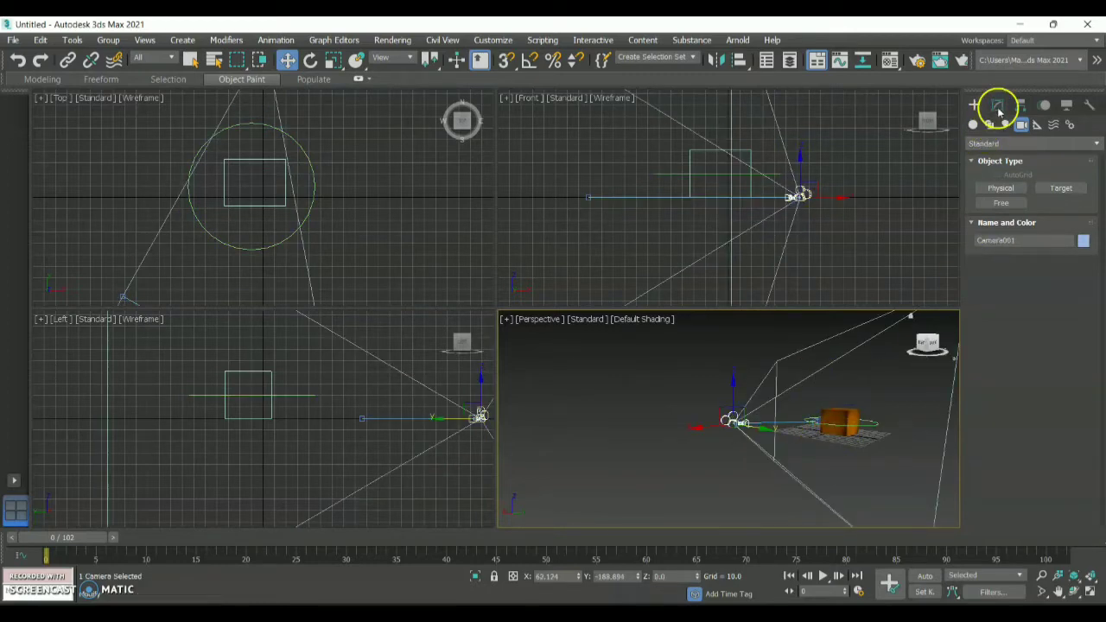
Give Camera001 a 35mm lens (FOV 54.432) and slide it along X toward the box
left_click(997, 105)
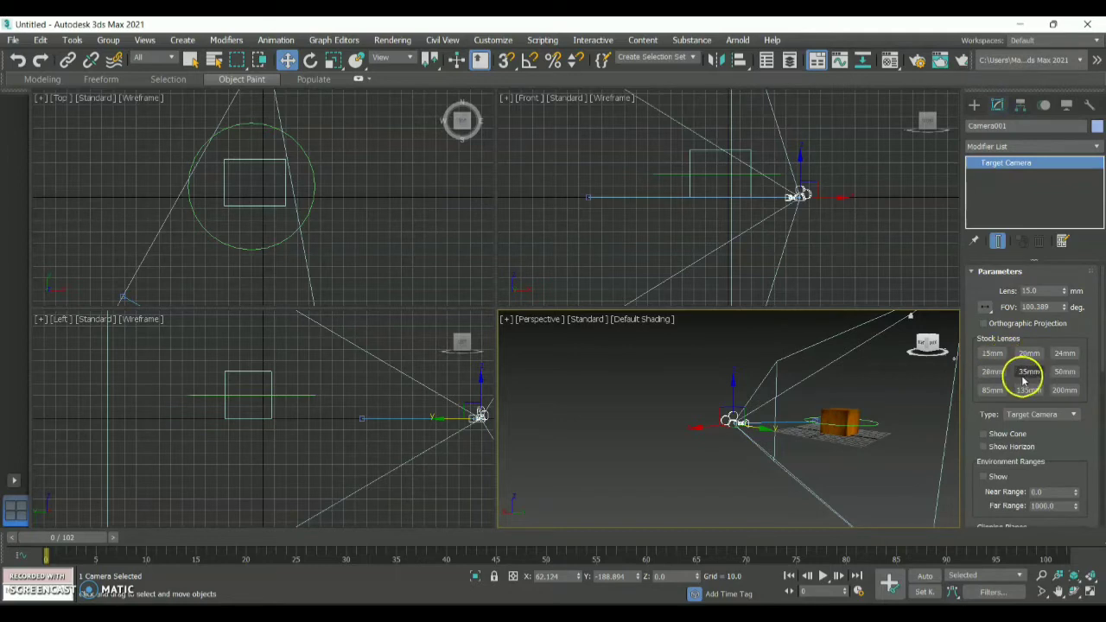
left_click(1028, 372)
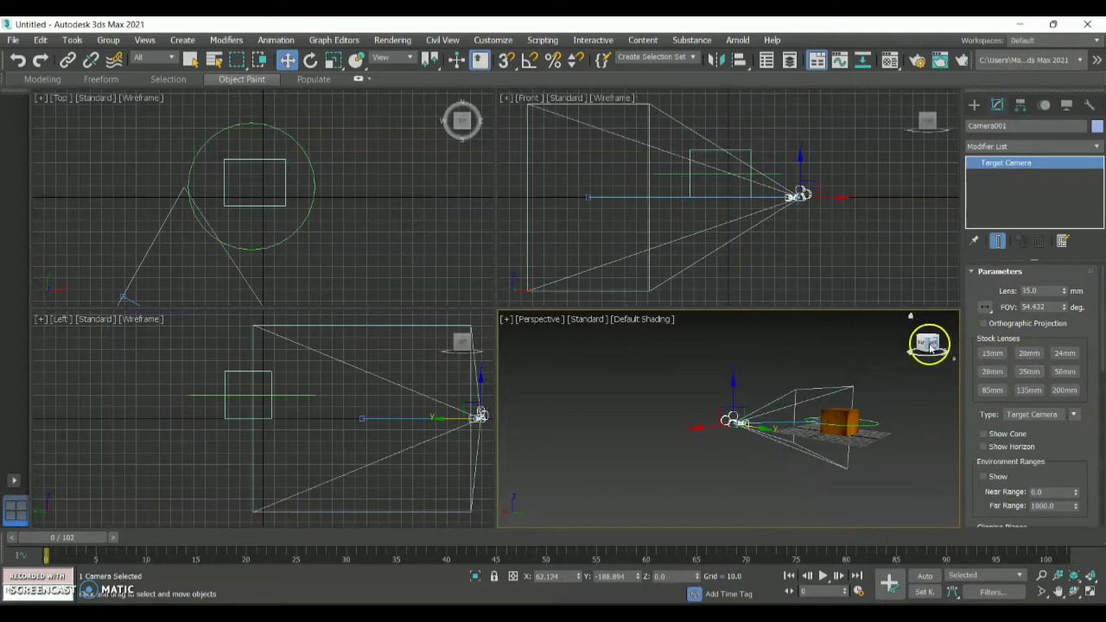
left_click_drag(932, 349, 821, 349)
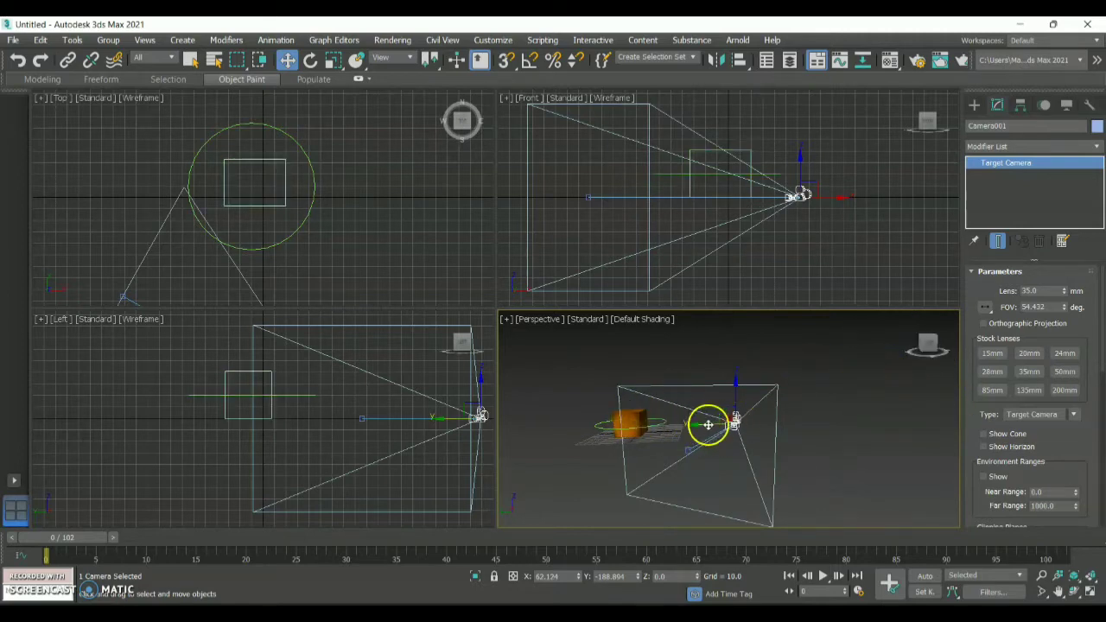
left_click_drag(930, 349, 928, 362)
left_click(740, 419)
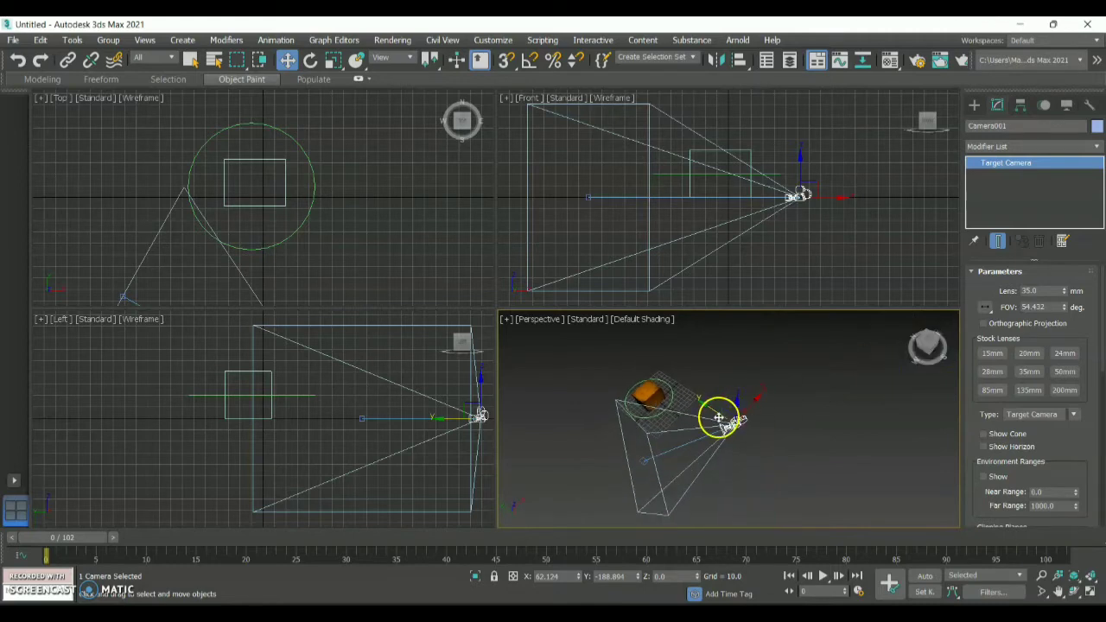
left_click_drag(753, 403, 742, 406)
Move Camera001.Target onto the box in the Perspective view
left_click(642, 461)
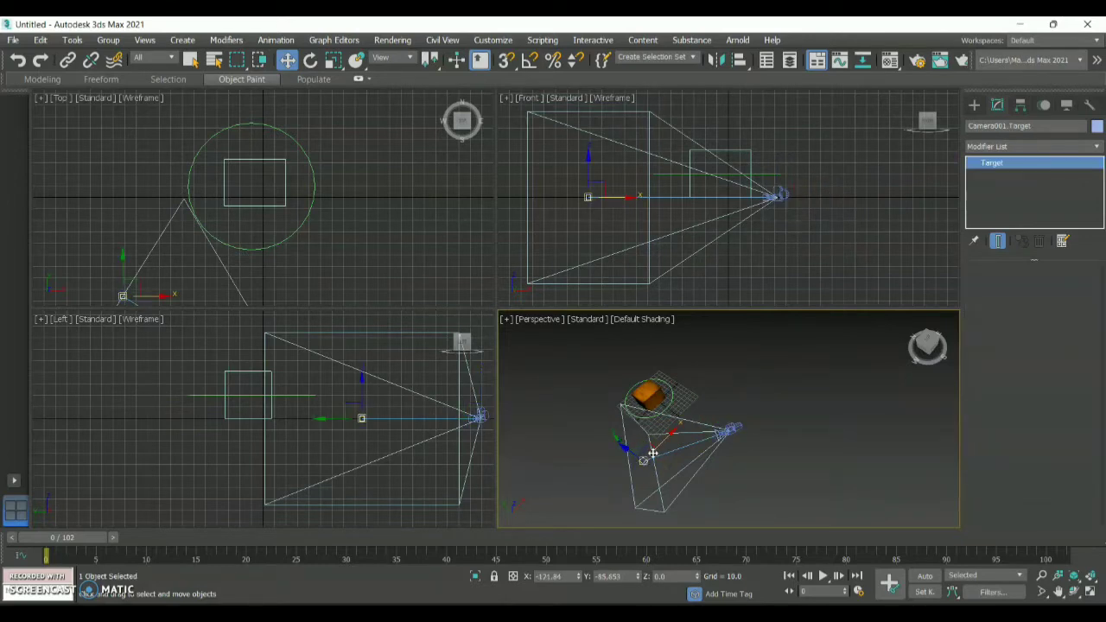
left_click_drag(652, 453, 674, 371)
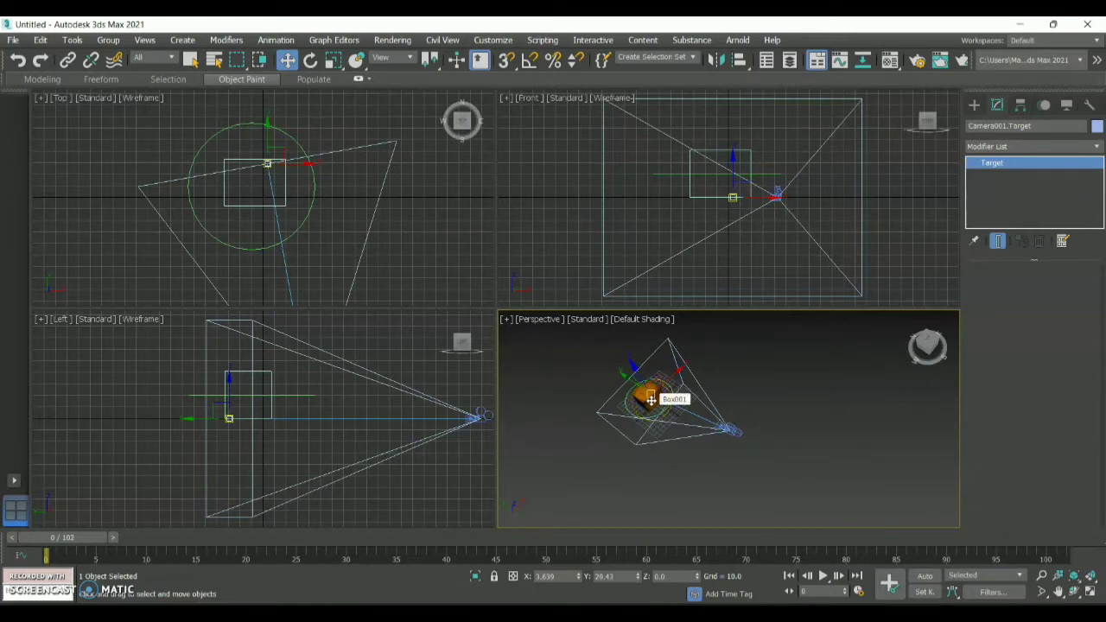
left_click(652, 398)
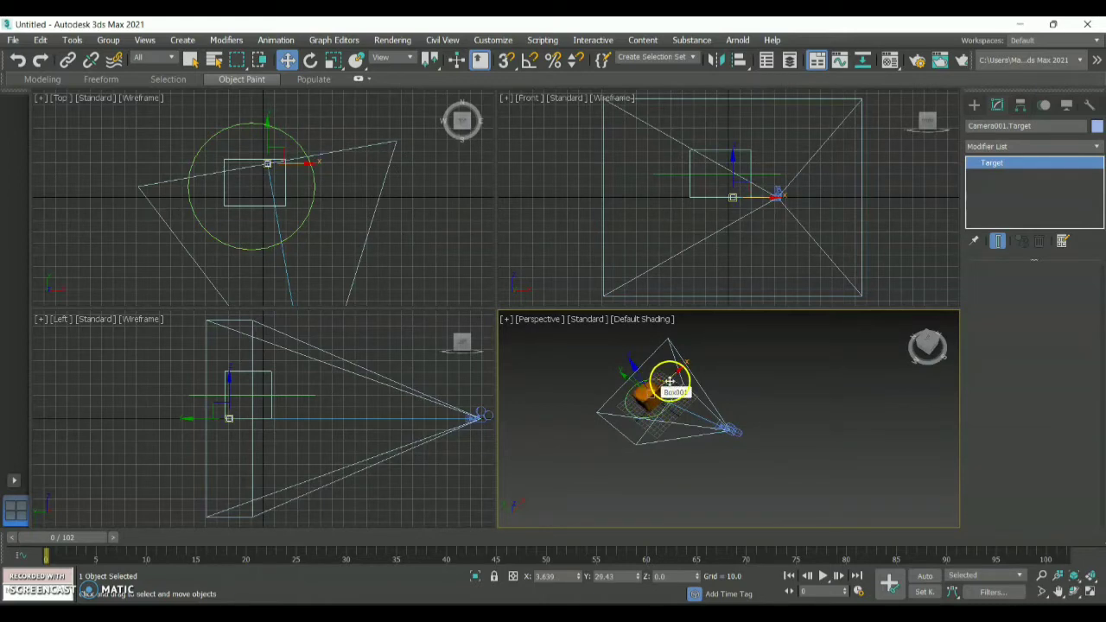
left_click_drag(669, 375, 617, 421)
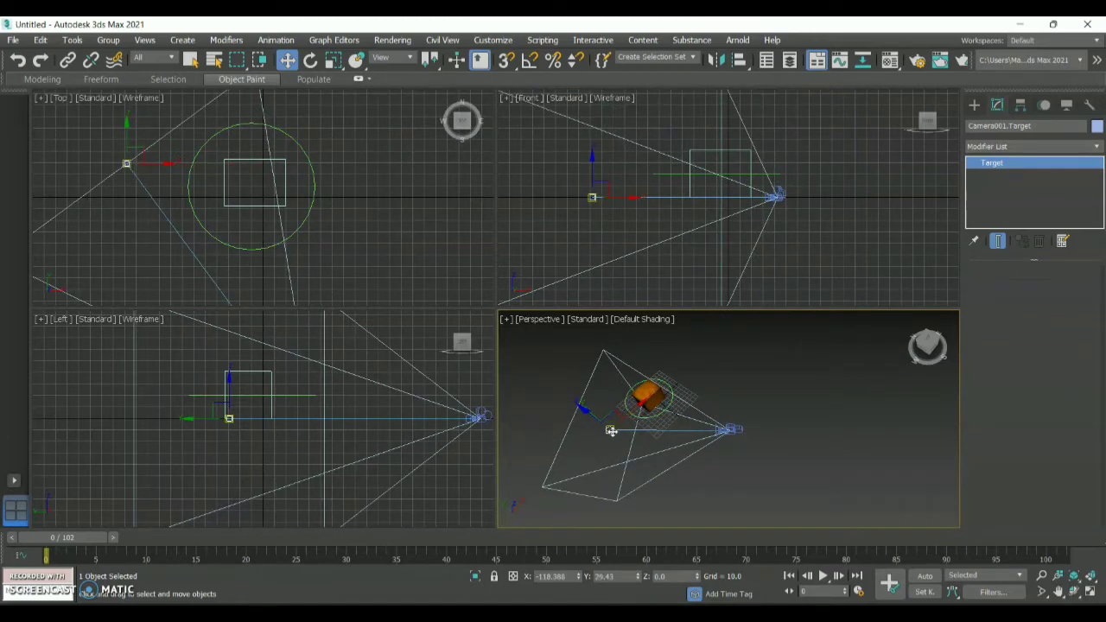
left_click_drag(623, 419, 649, 377)
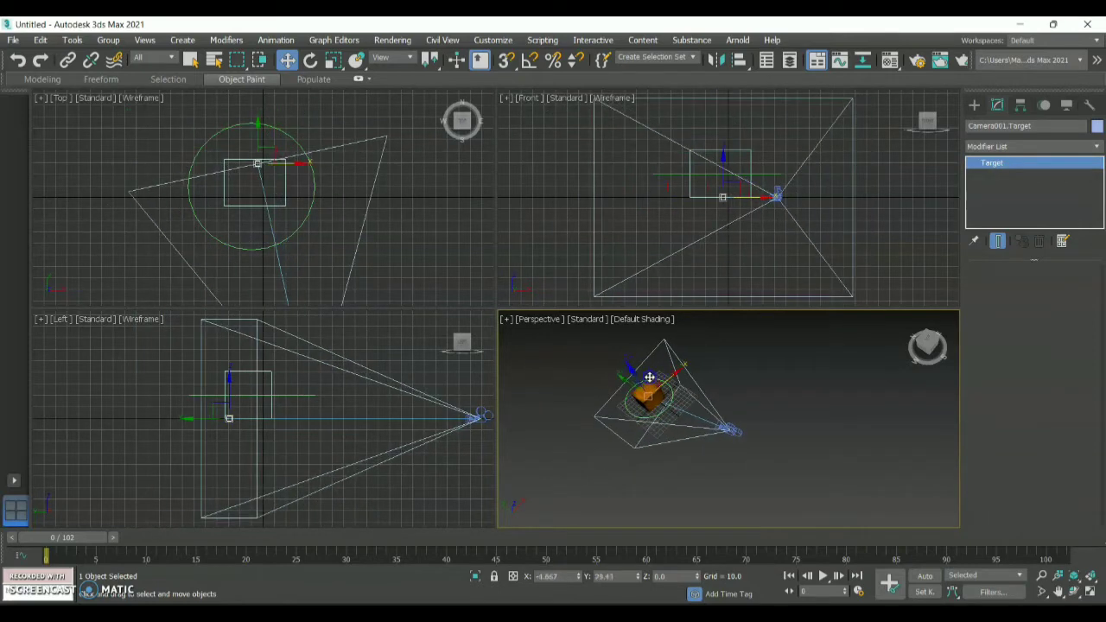
Raise the camera target to about Z 18.512 in the Front view and orbit to check the aim
left_click(724, 188)
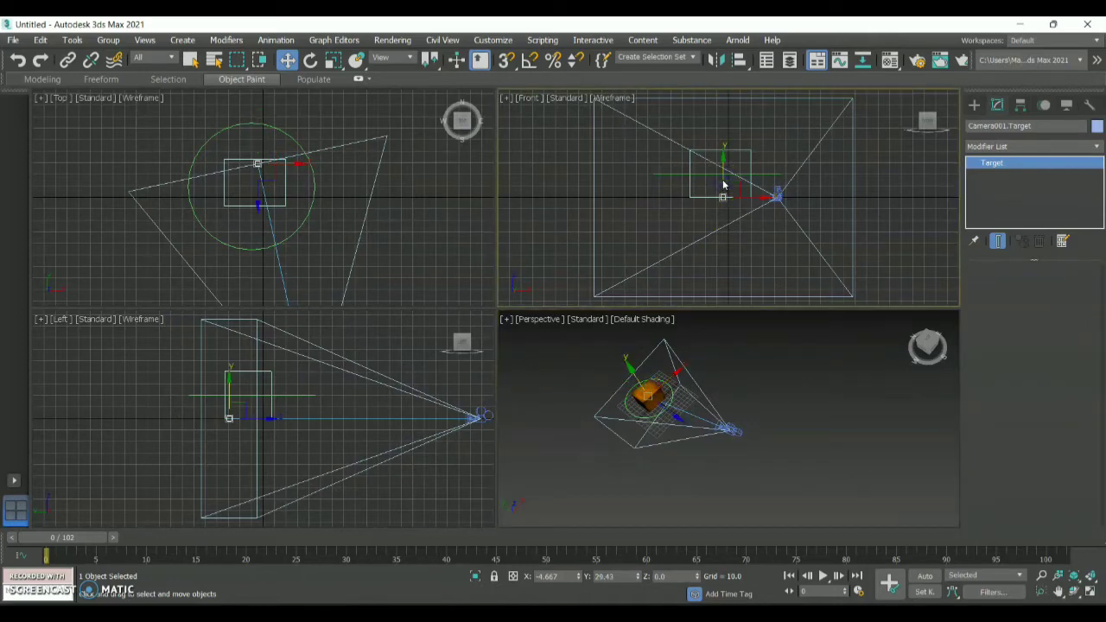
left_click_drag(722, 176, 721, 156)
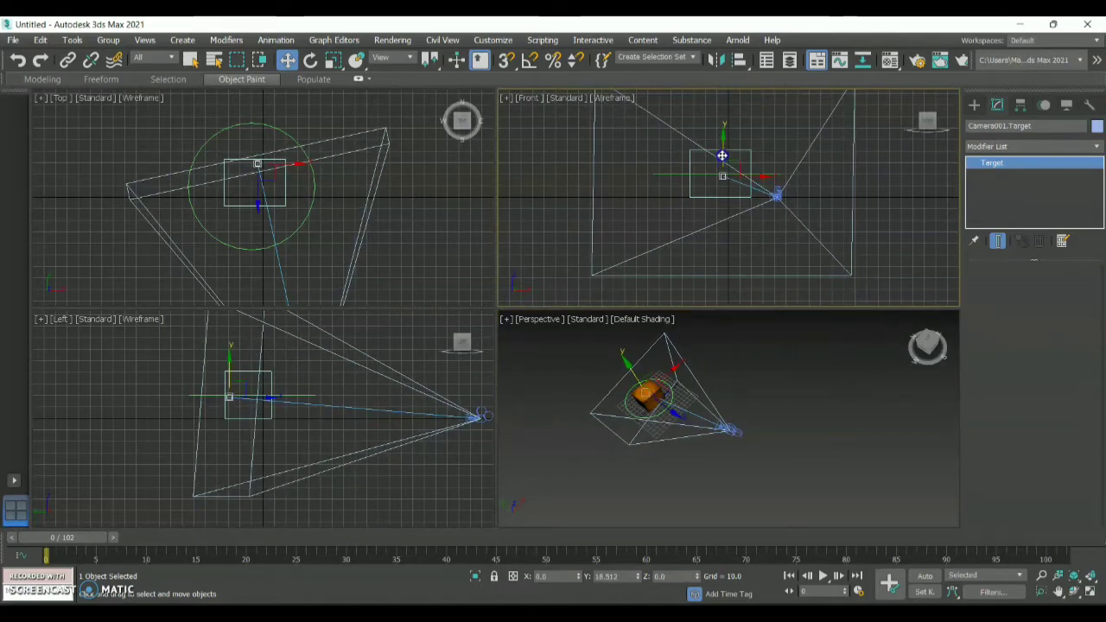
left_click(926, 342)
left_click_drag(927, 342, 930, 343)
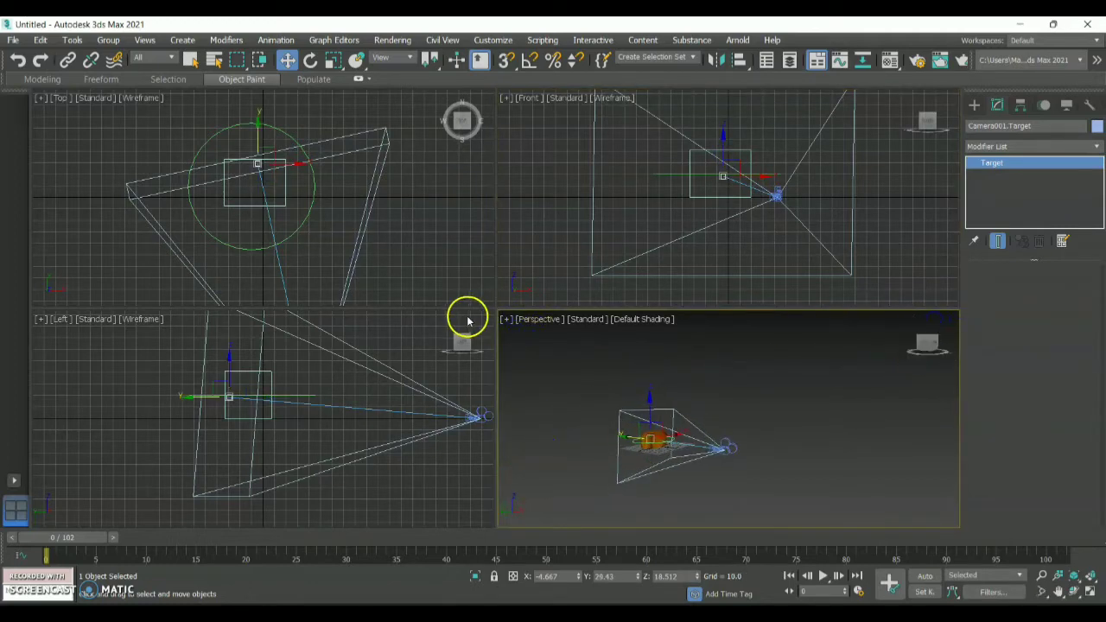
Switch the lower-right viewport to Camera001, briefly back to Perspective, then to Camera001 again
left_click(535, 321)
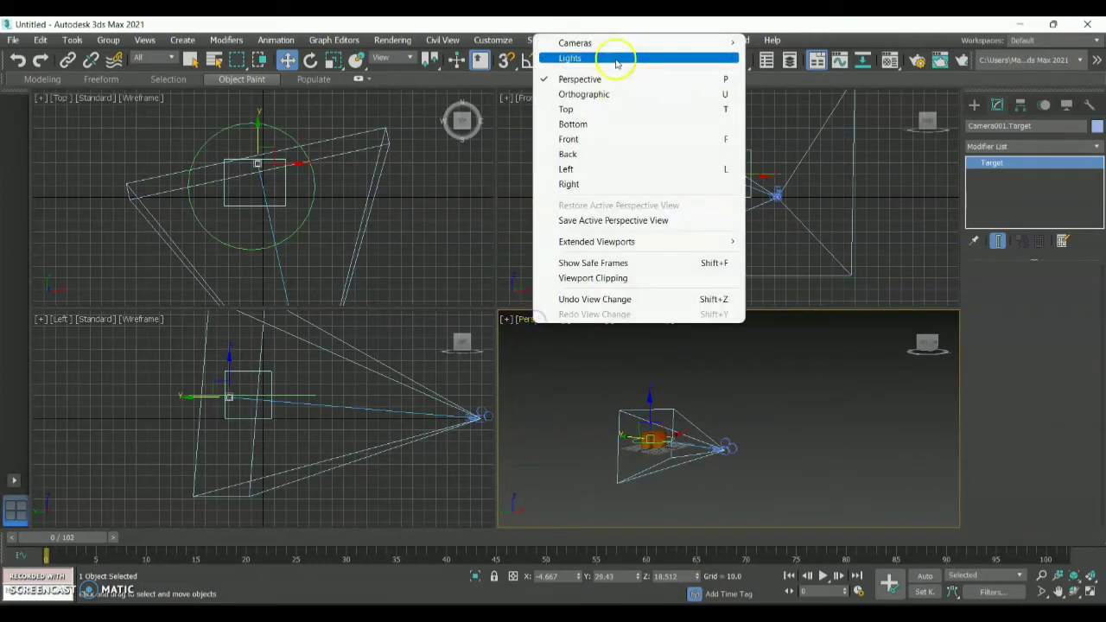
mouse_move(699, 44)
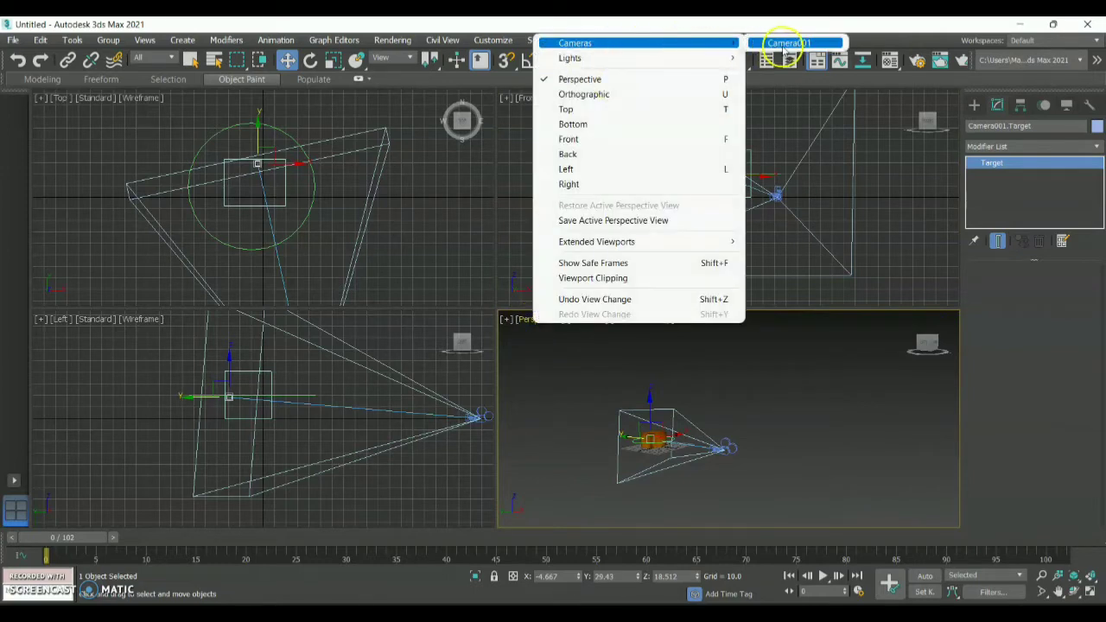
left_click(782, 45)
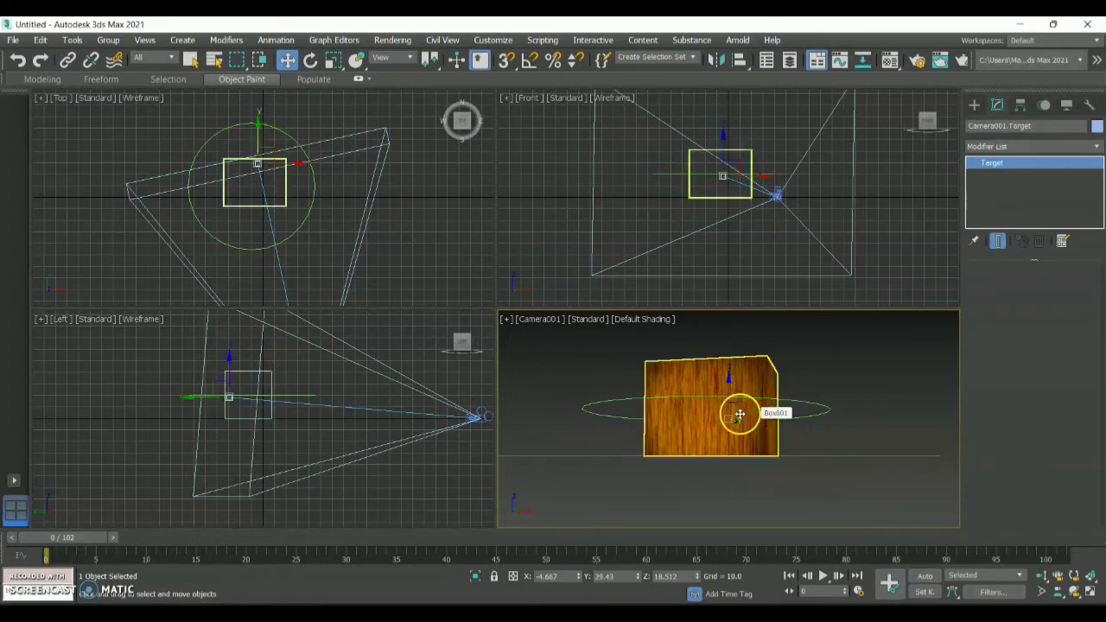
left_click(554, 321)
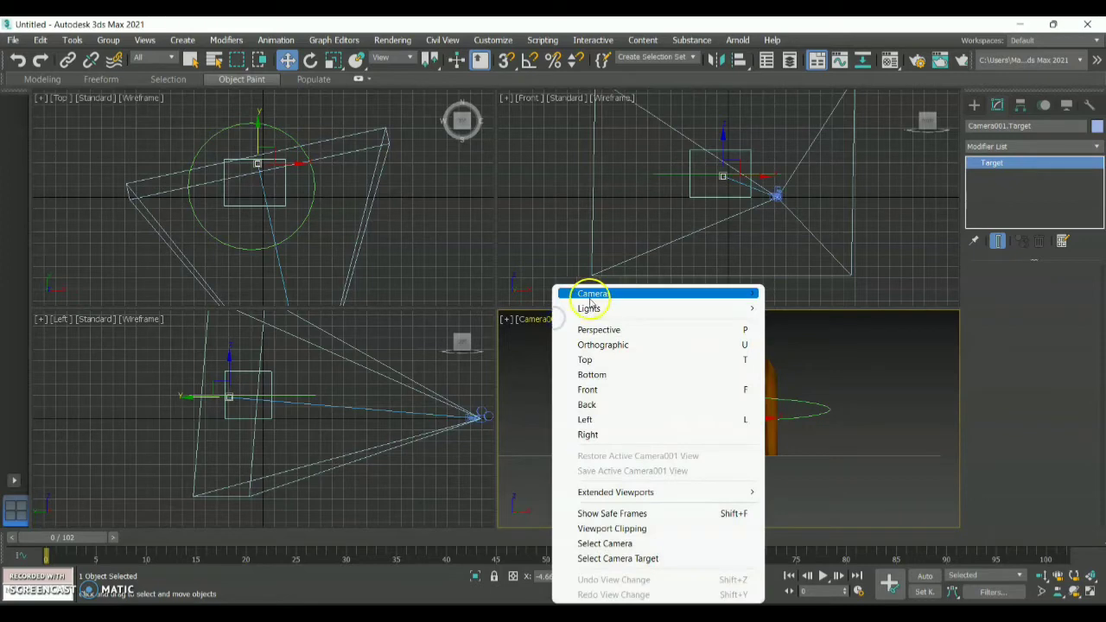
mouse_move(595, 298)
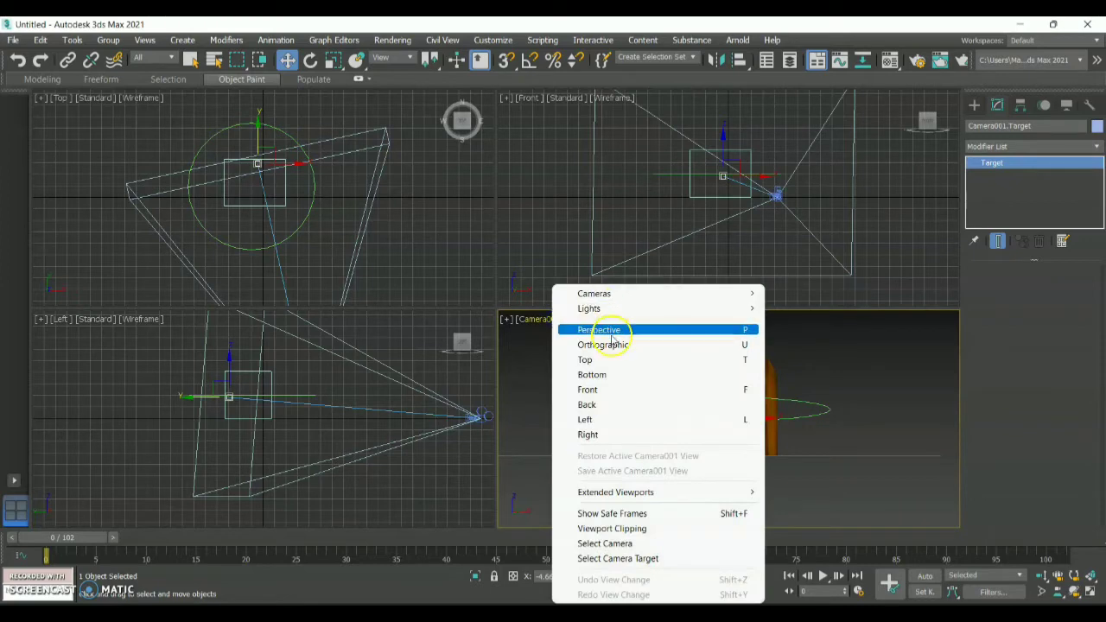
left_click(609, 332)
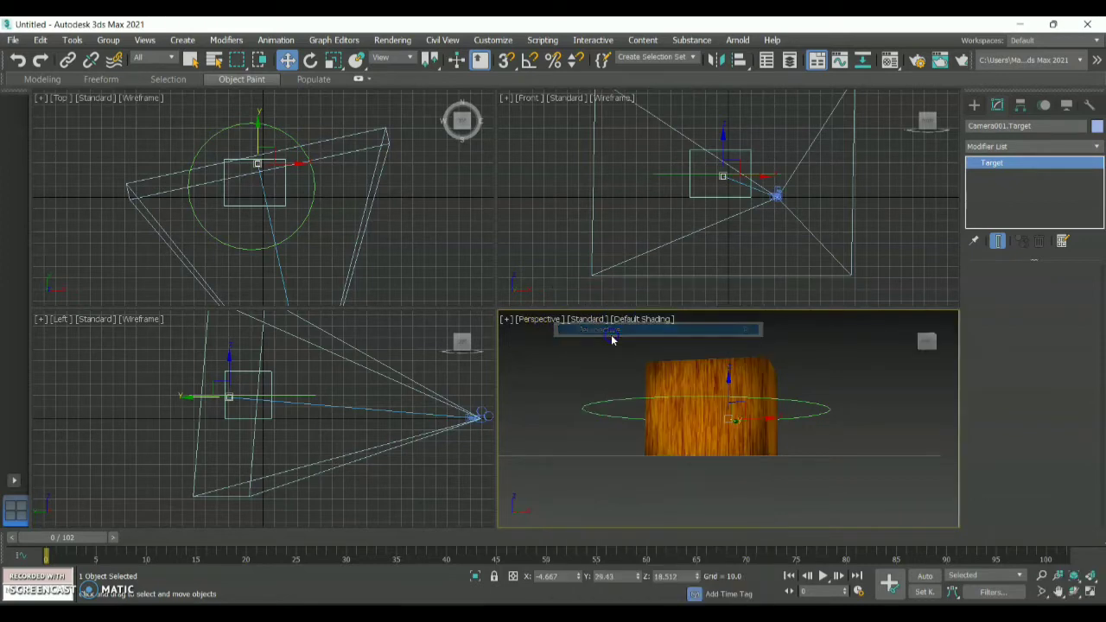
left_click(550, 326)
mouse_move(622, 50)
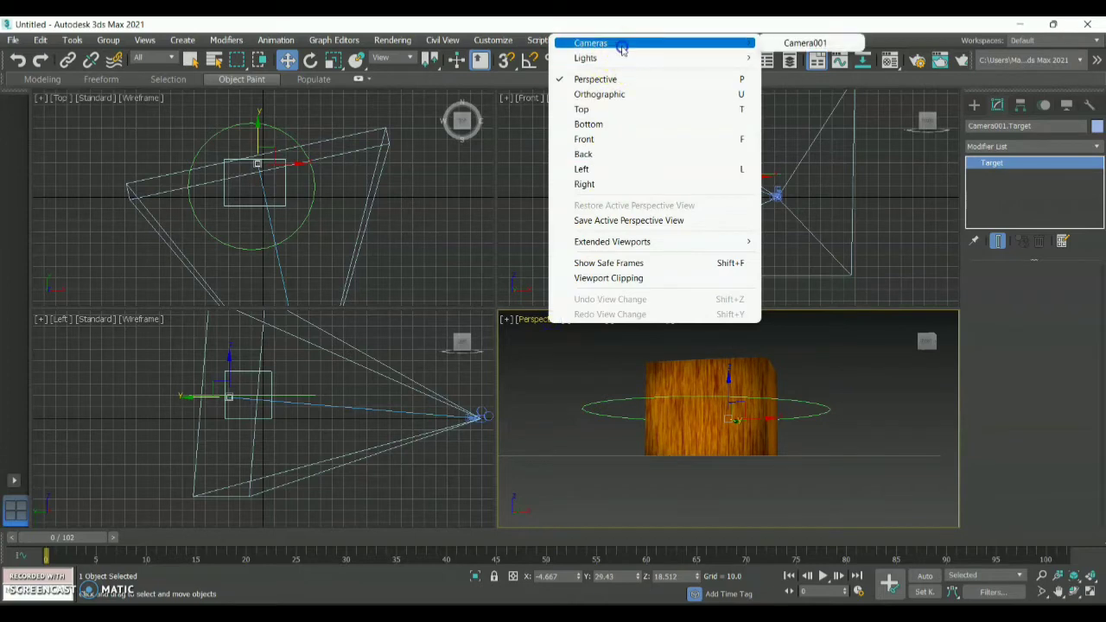
left_click(788, 47)
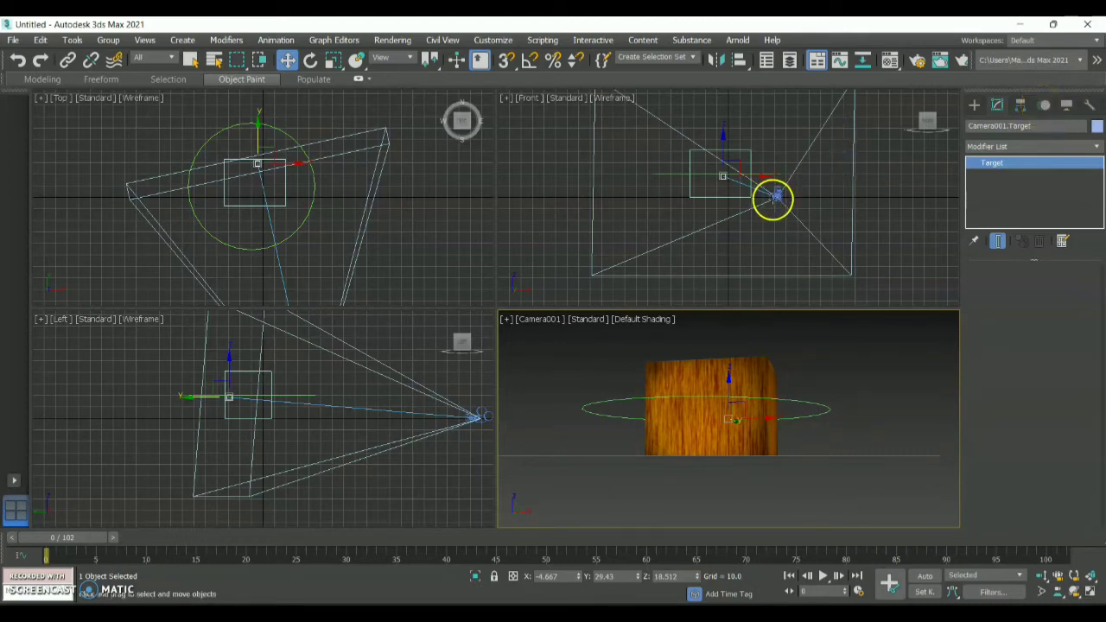
Select Camera001 and bring up its parameters in the Motion panel
left_click(775, 197)
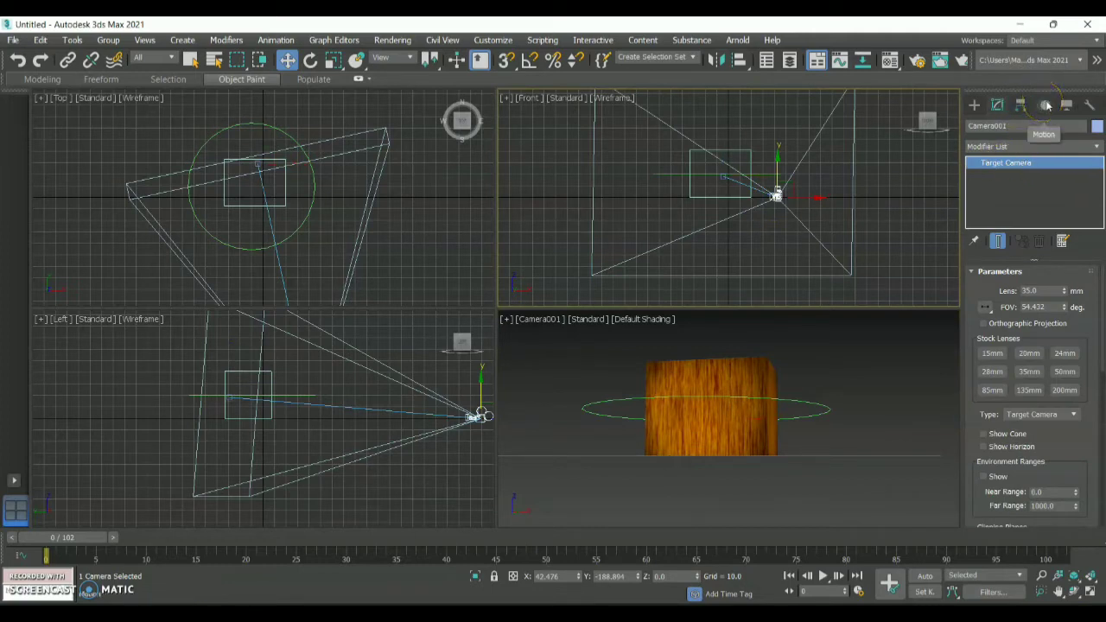
left_click(1044, 106)
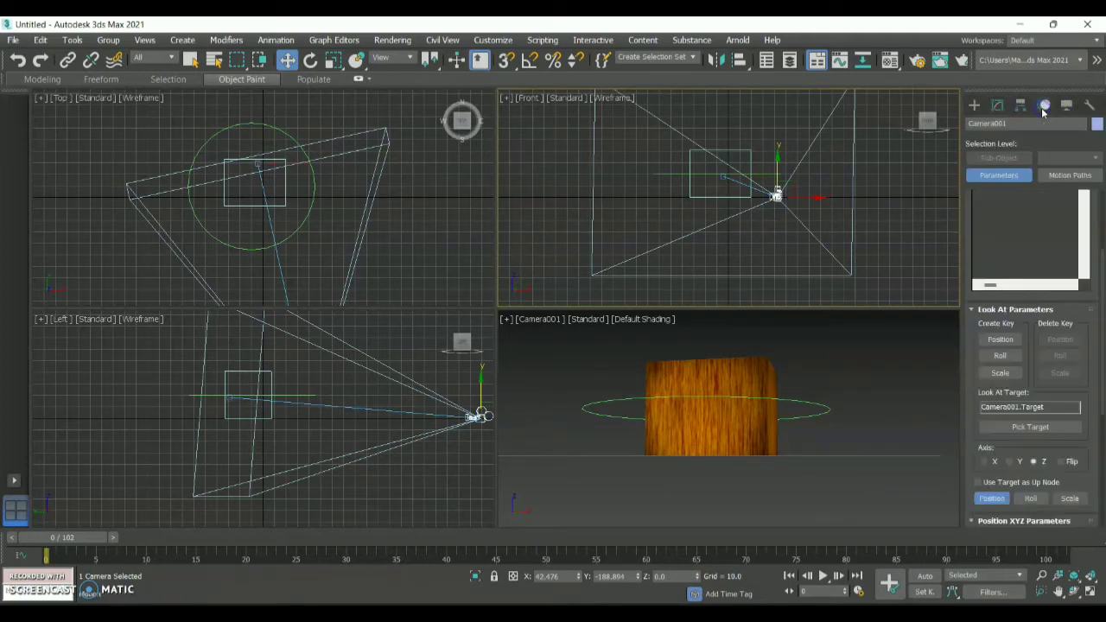
left_click(1005, 173)
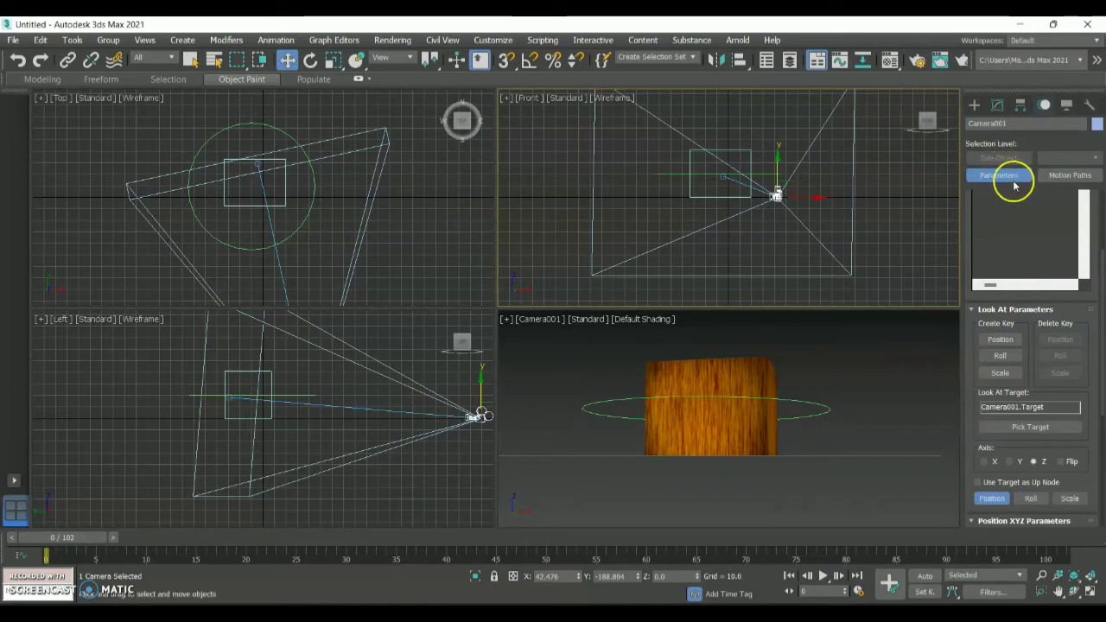
left_click(1006, 177)
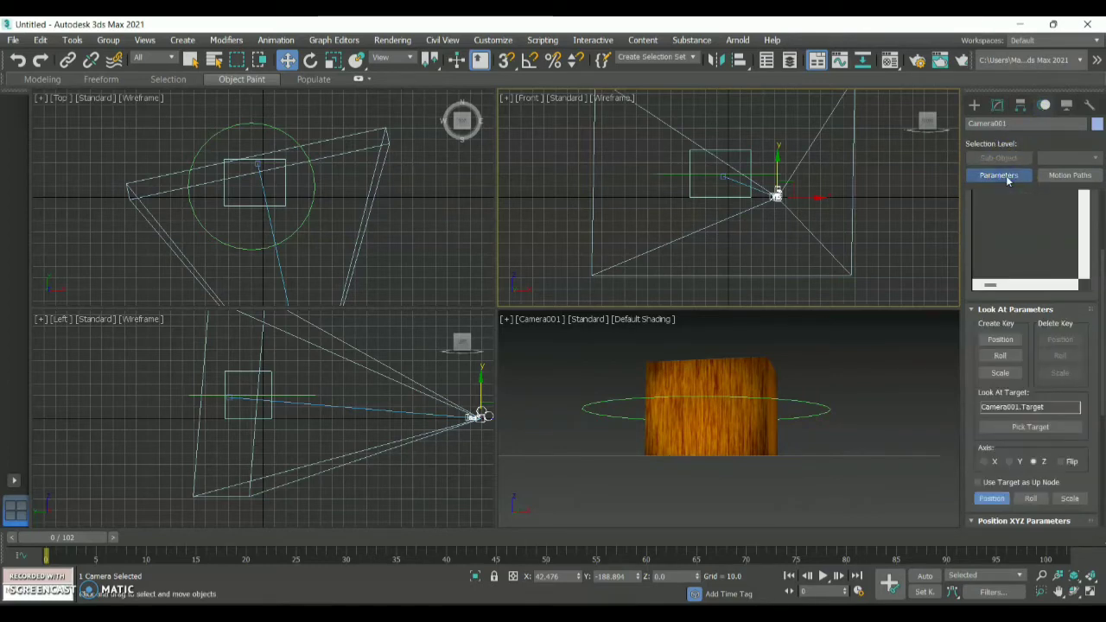
left_click(1091, 212)
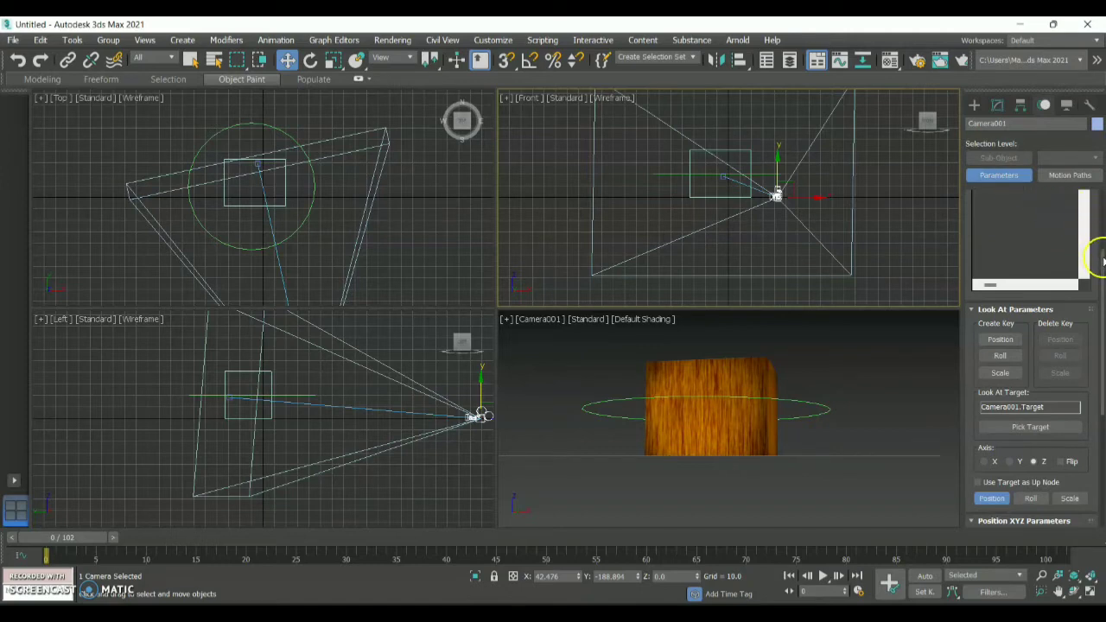
left_click_drag(1103, 262, 1093, 180)
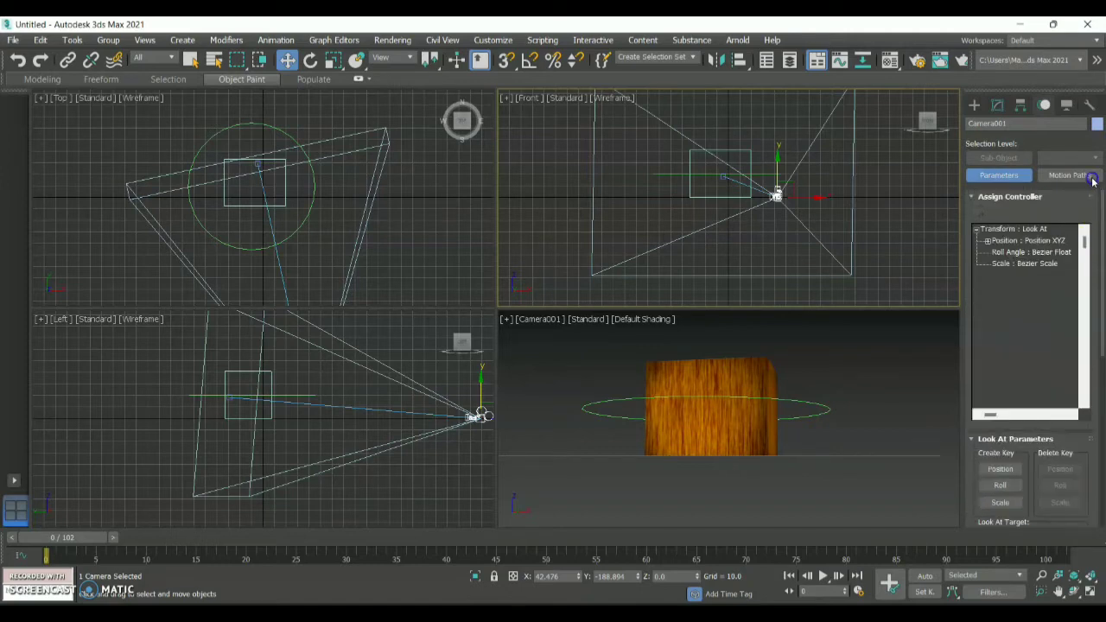
Replace the camera's Position XYZ controller with a Path Constraint
left_click(1032, 230)
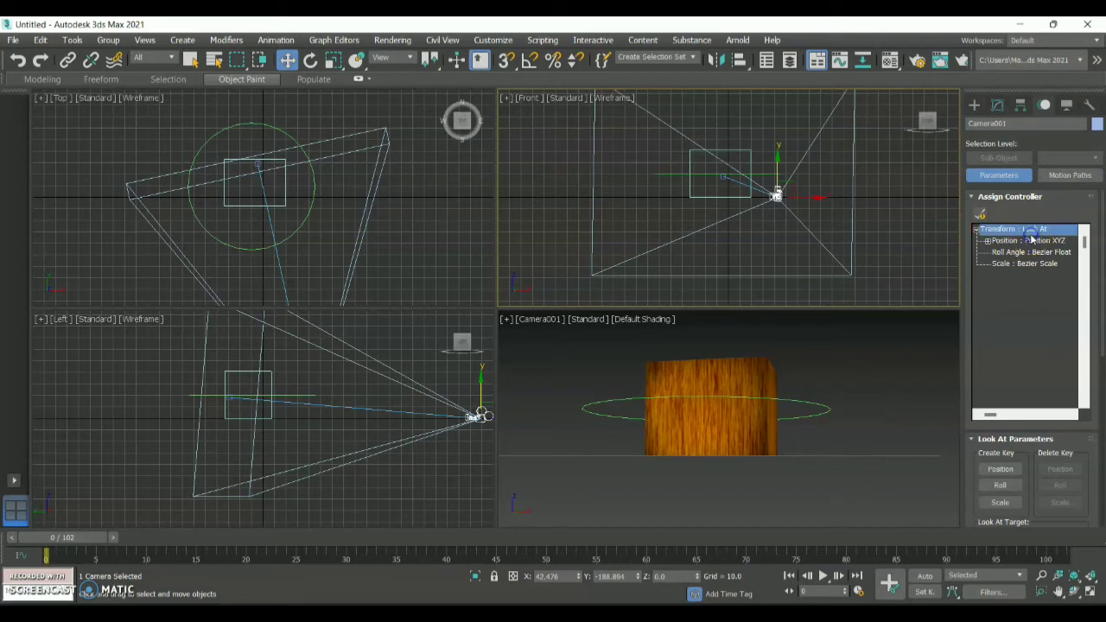
left_click(1035, 242)
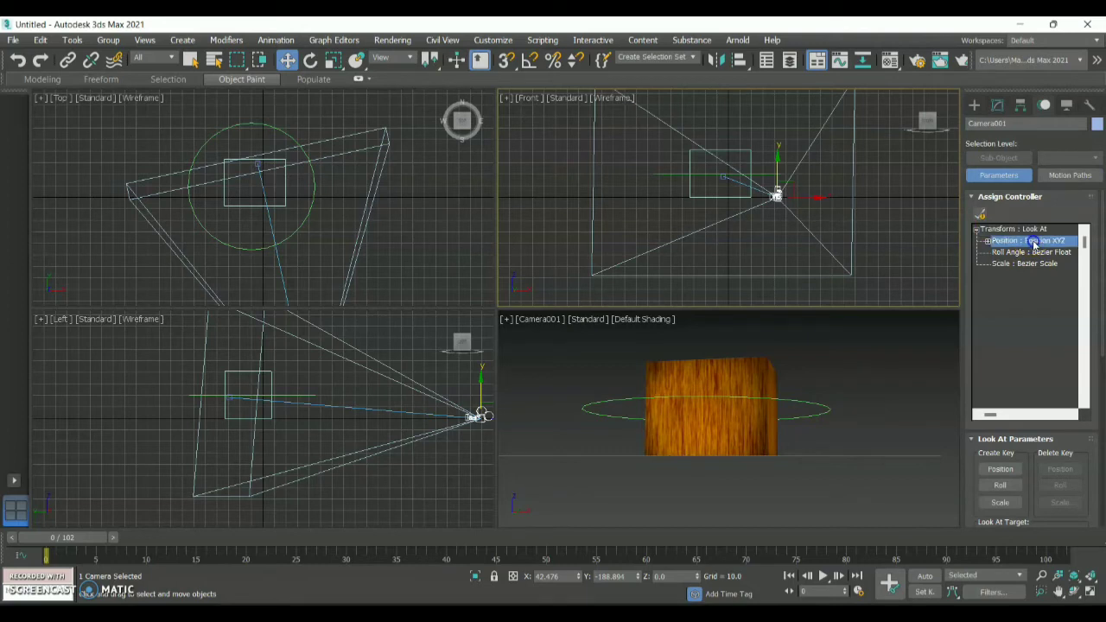
left_click(979, 216)
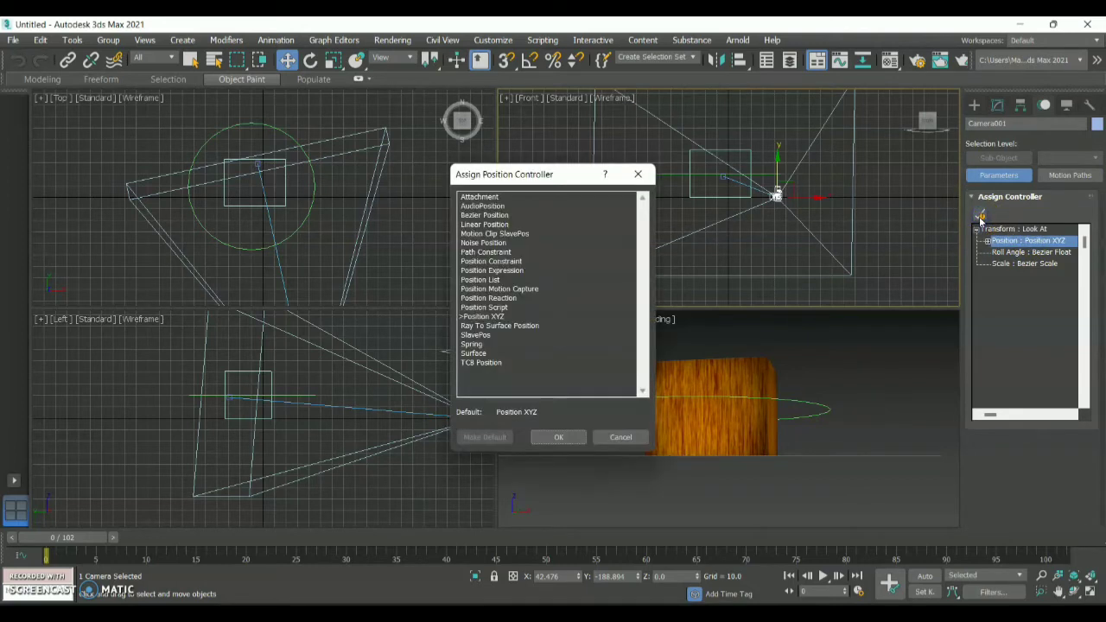
left_click(488, 251)
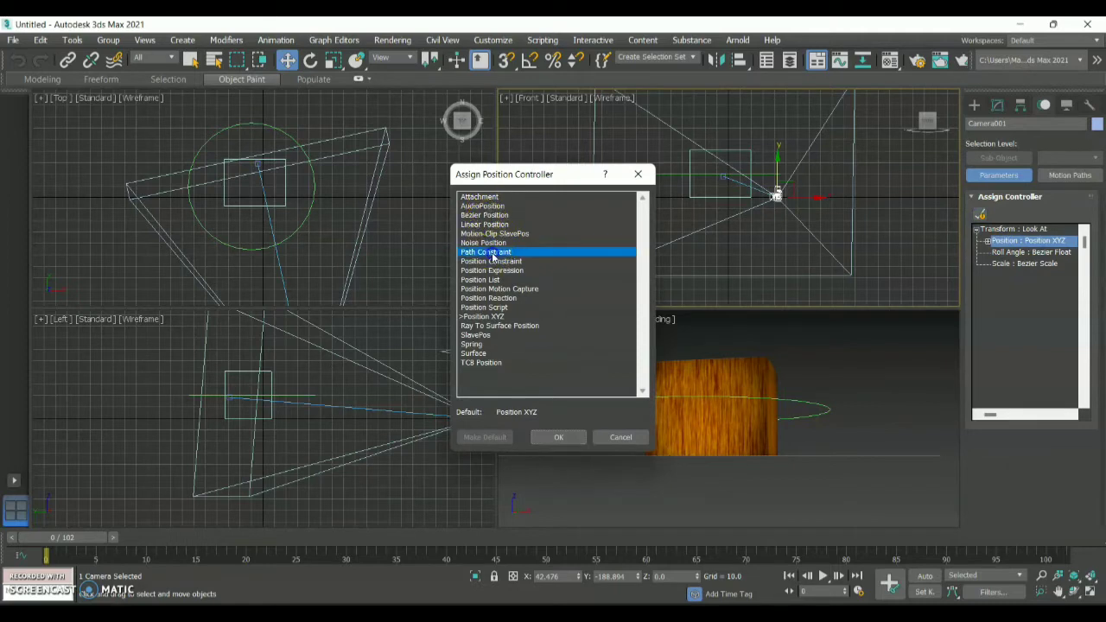
left_click(557, 437)
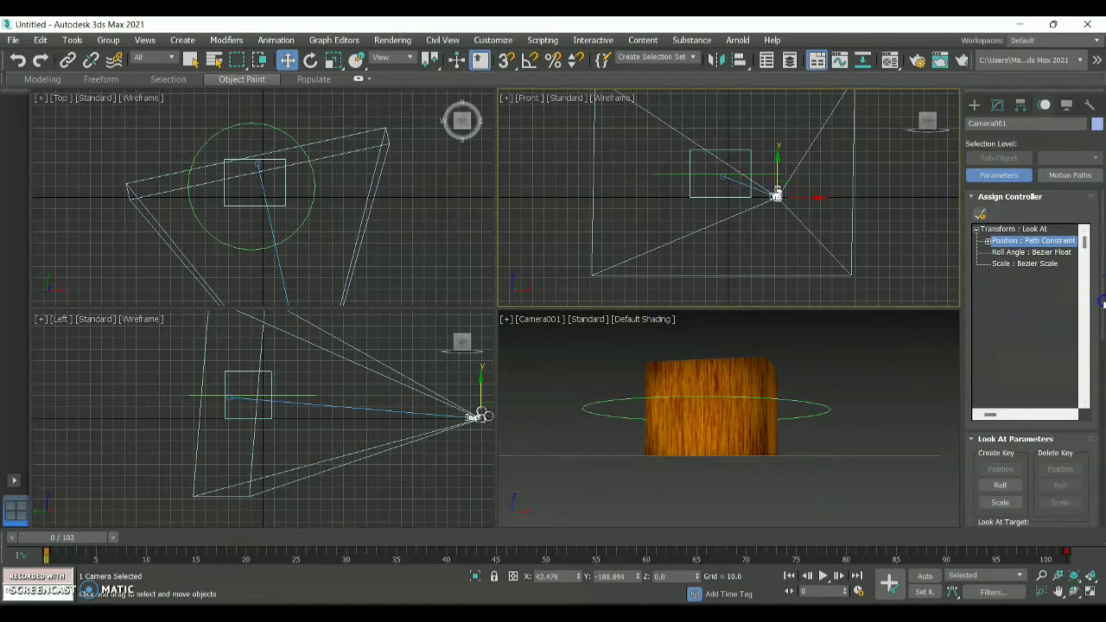
Pick Circle001 as the camera's path and slide % Along Path to test the motion
left_click_drag(1103, 304, 1102, 444)
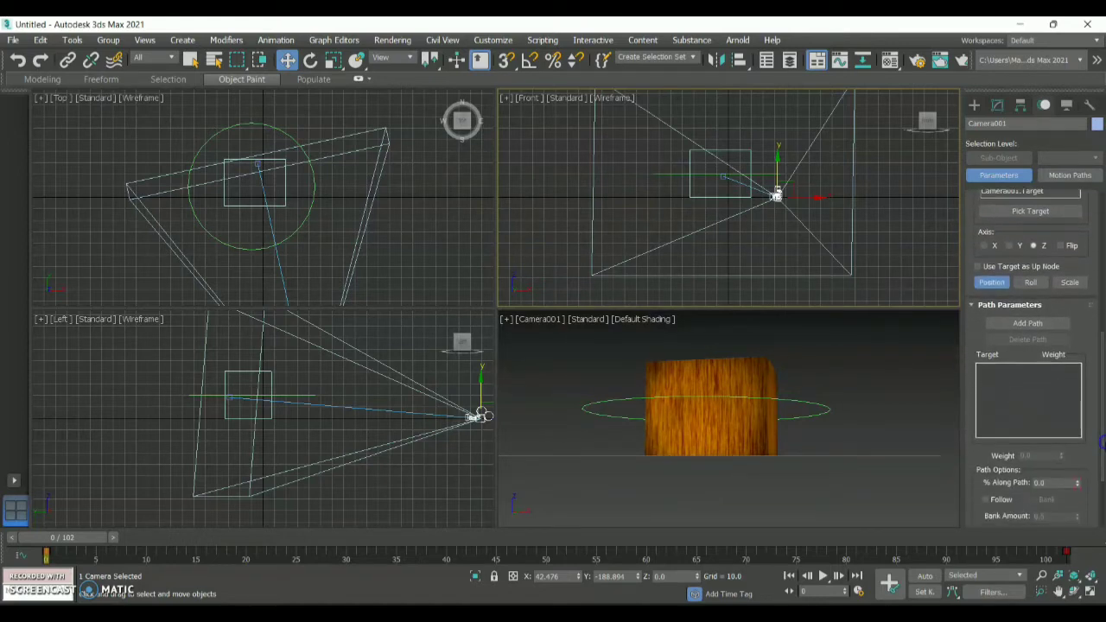
left_click(1037, 325)
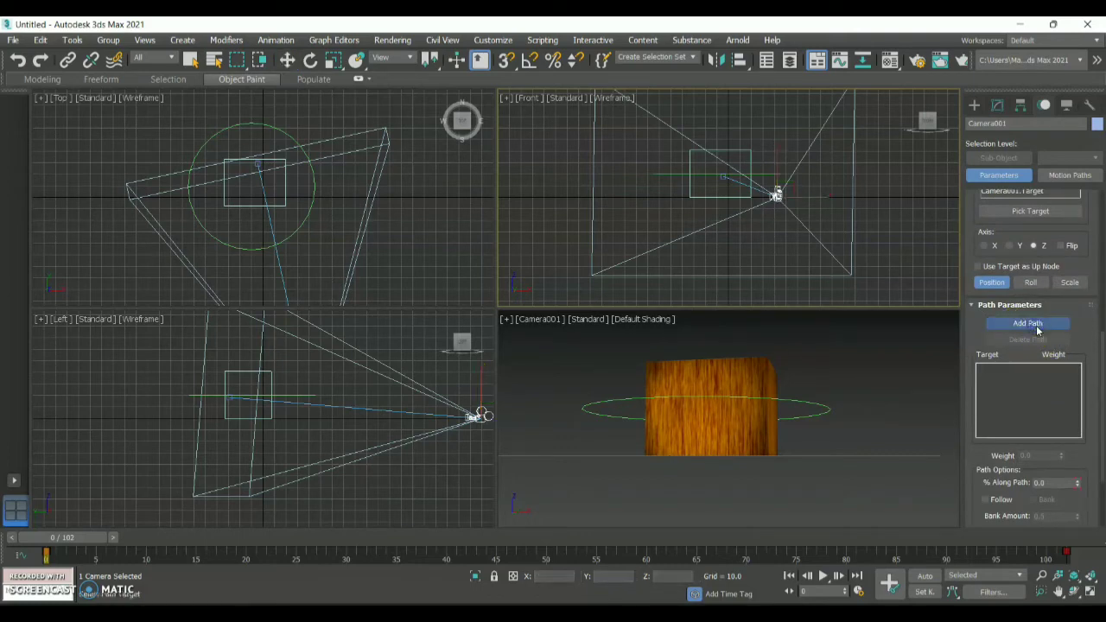
left_click(806, 403)
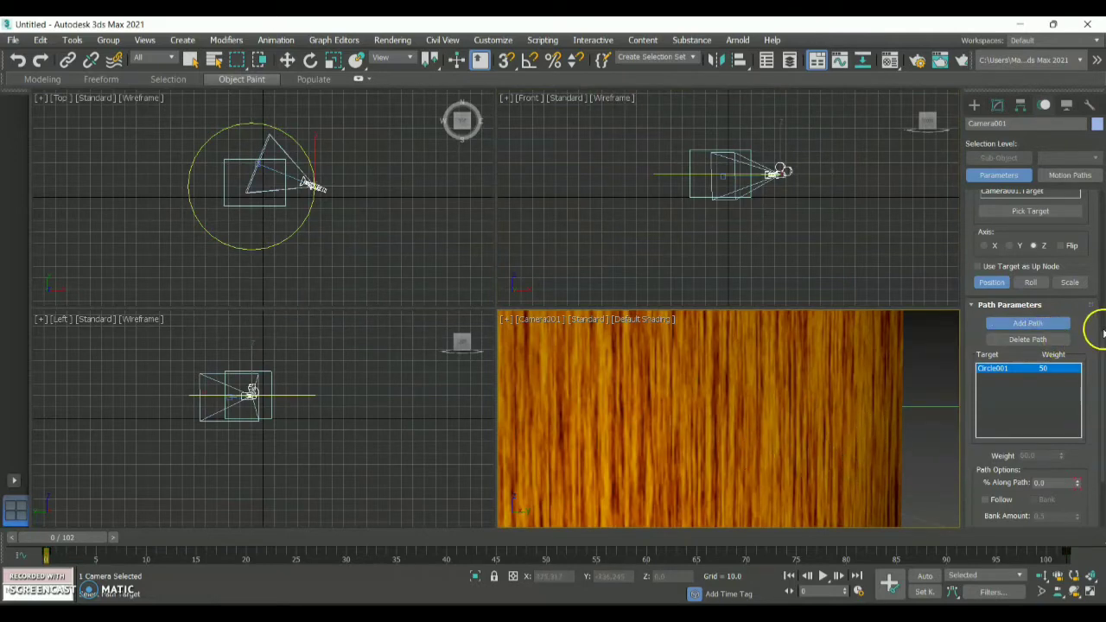
left_click_drag(1102, 344, 1100, 405)
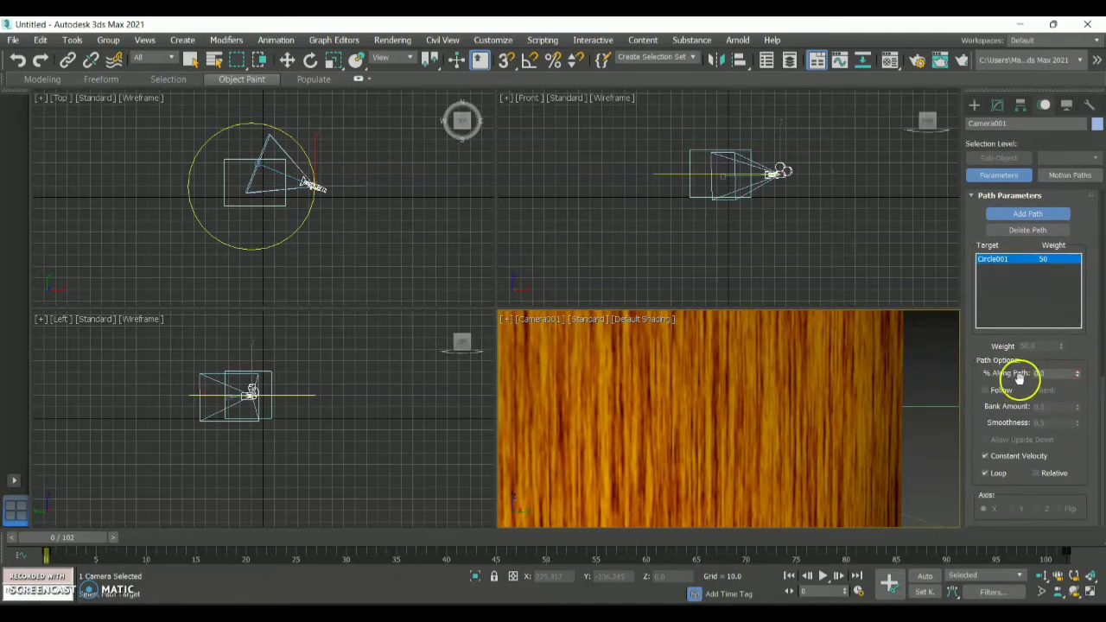
mouse_move(1078, 374)
left_mouse_down()
mouse_move(1076, 363)
mouse_move(1079, 372)
left_mouse_up()
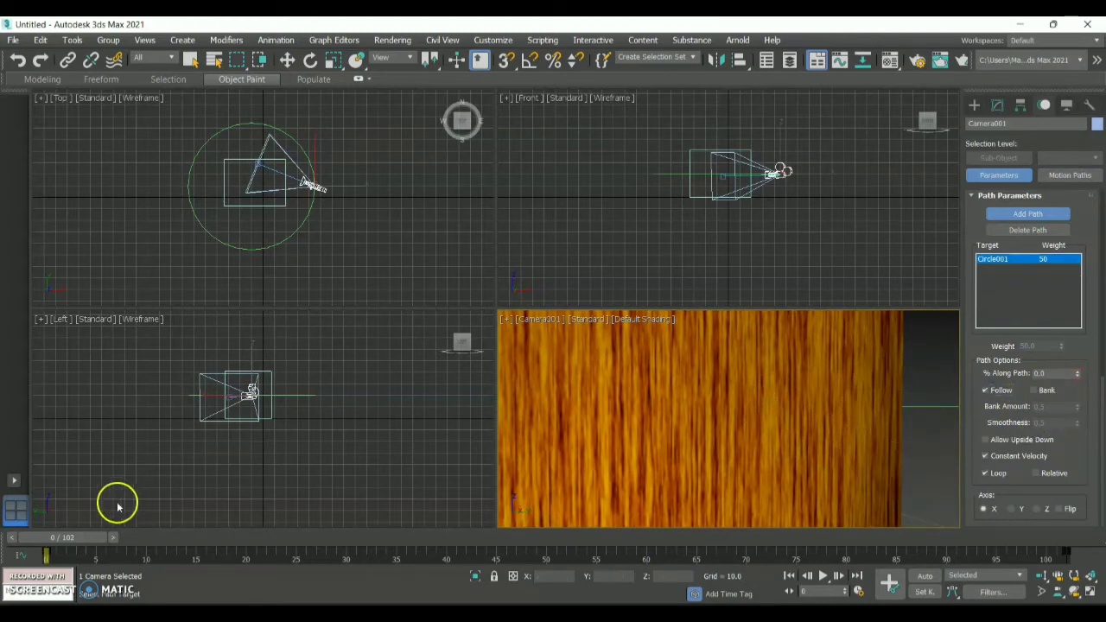
Turn on Auto Key, play Camera001's flight around Circle001, and rewind to frame 0
left_click_drag(82, 537, 10, 545)
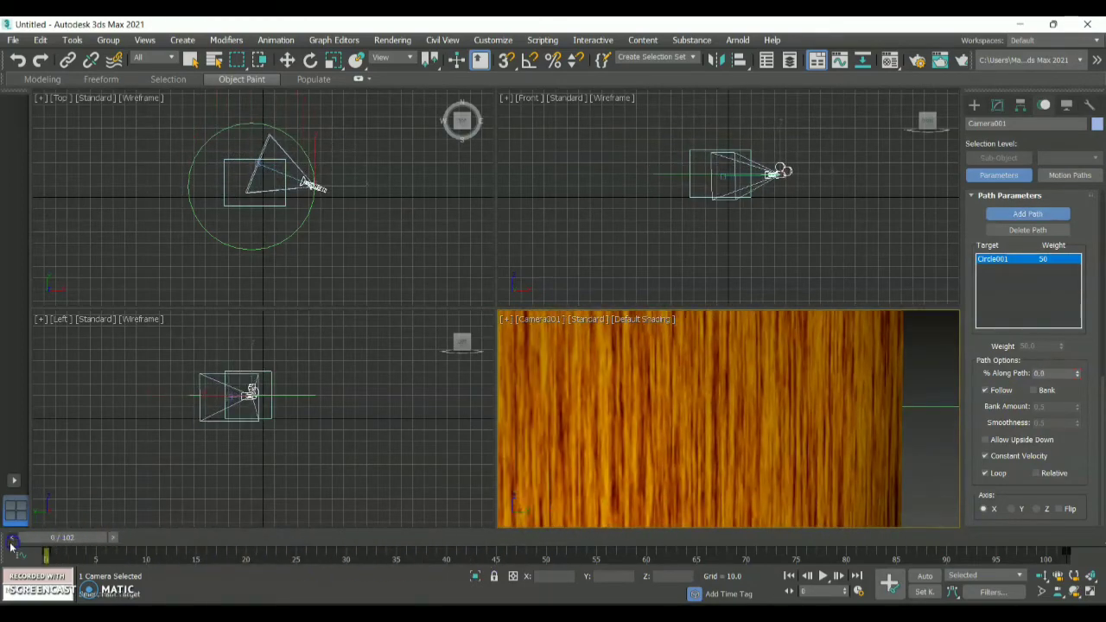
left_click(925, 576)
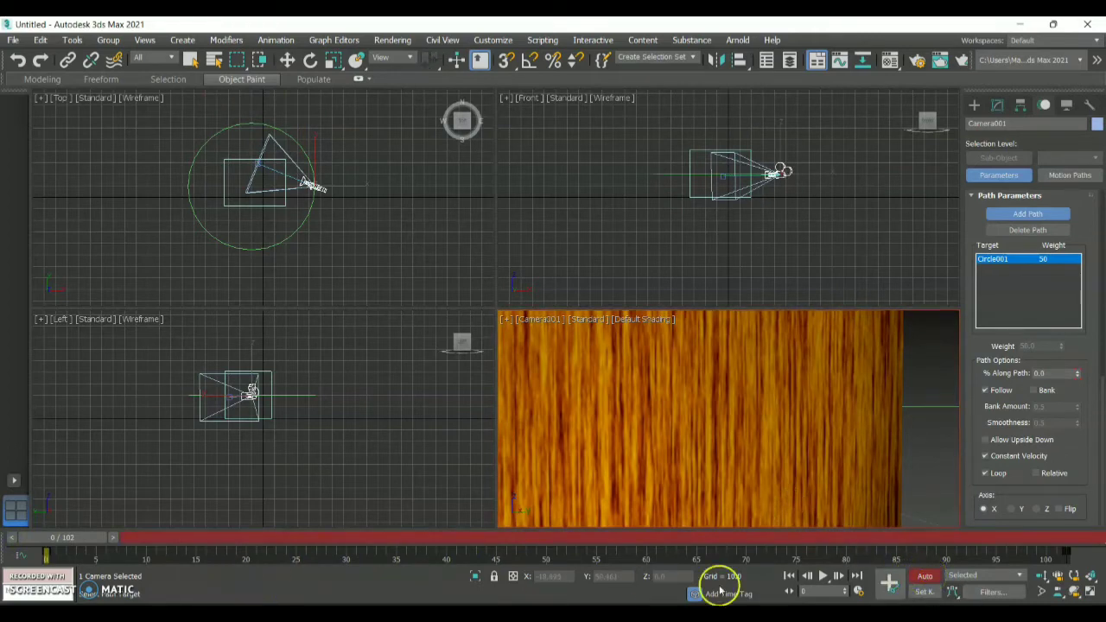
left_click(823, 576)
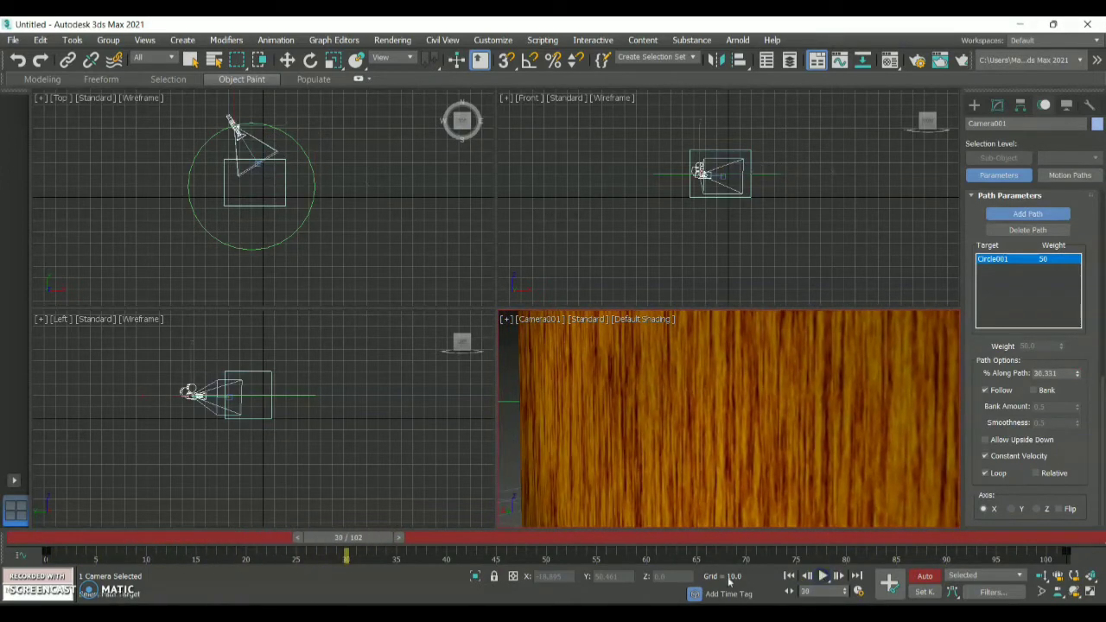
left_click_drag(309, 534, 52, 536)
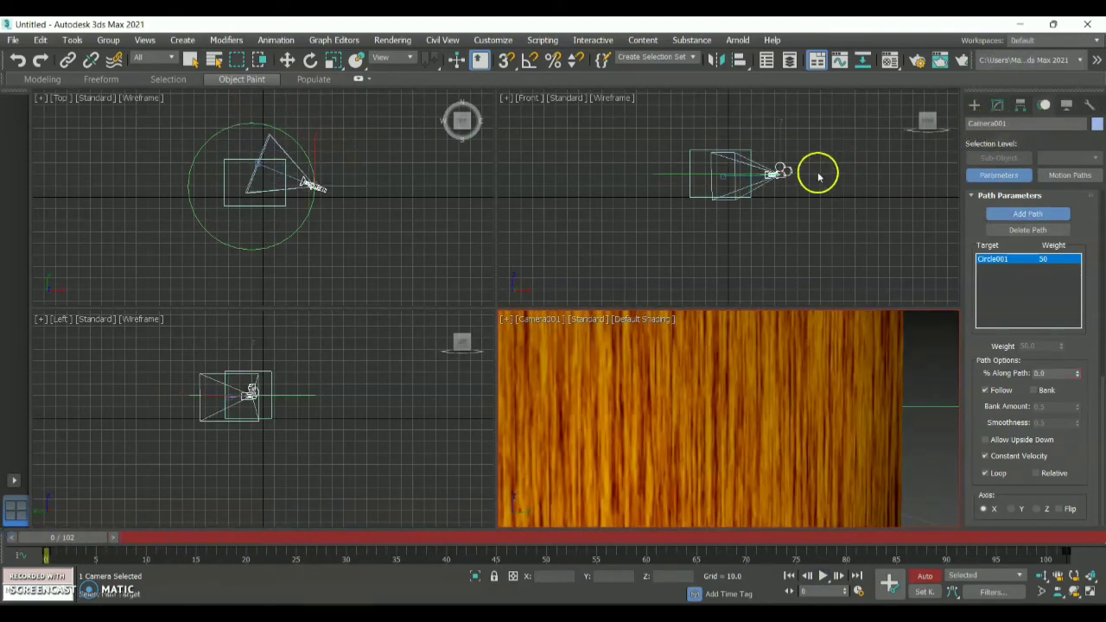
Compare 15, 20 and 85 mm stock lenses on Camera001, settling on 15 mm (FOV 100.389)
left_click(1000, 102)
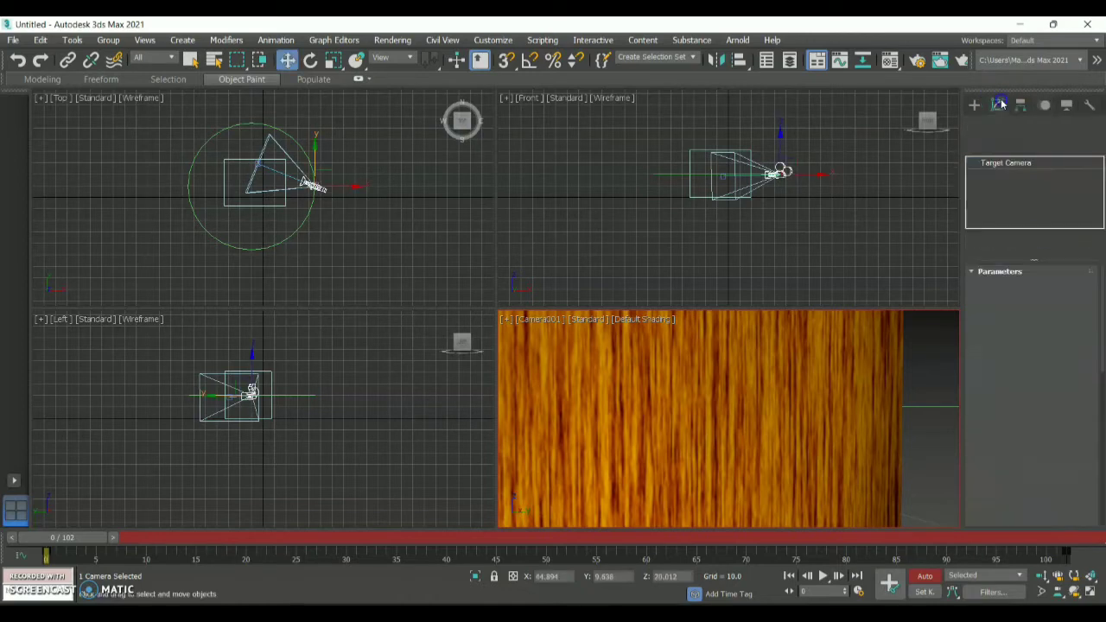
key("w")
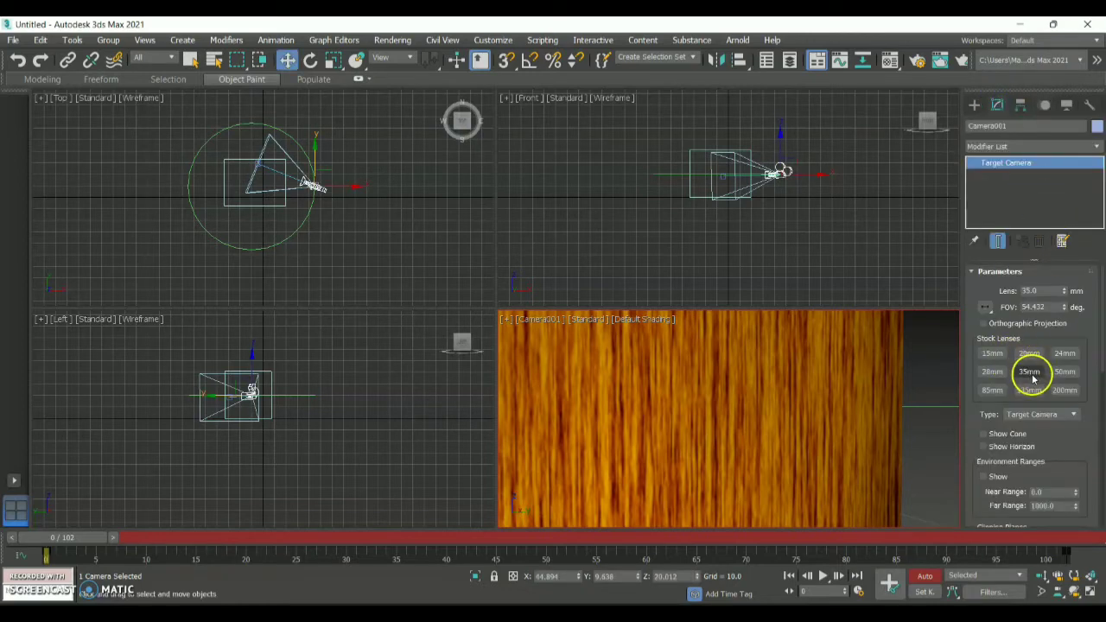
left_click(994, 352)
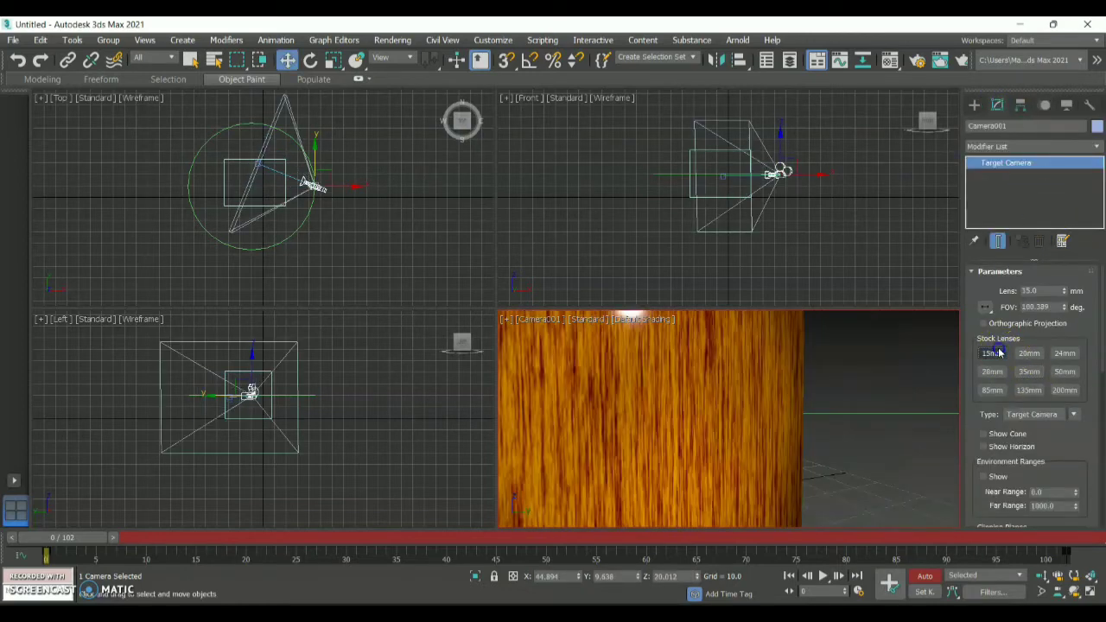
left_click(1026, 353)
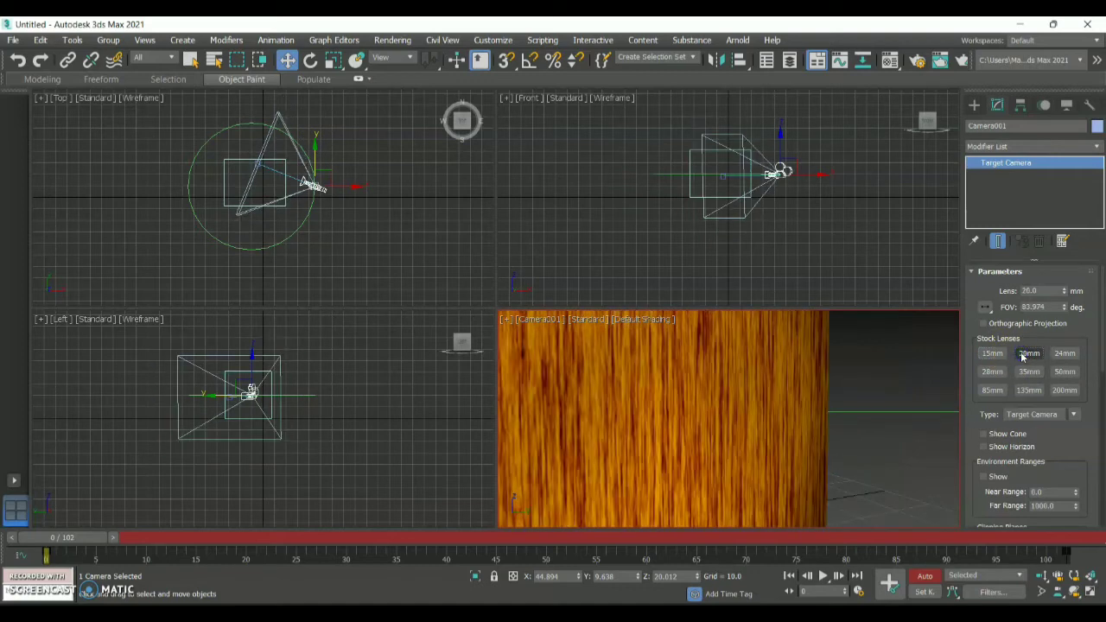
left_click(991, 353)
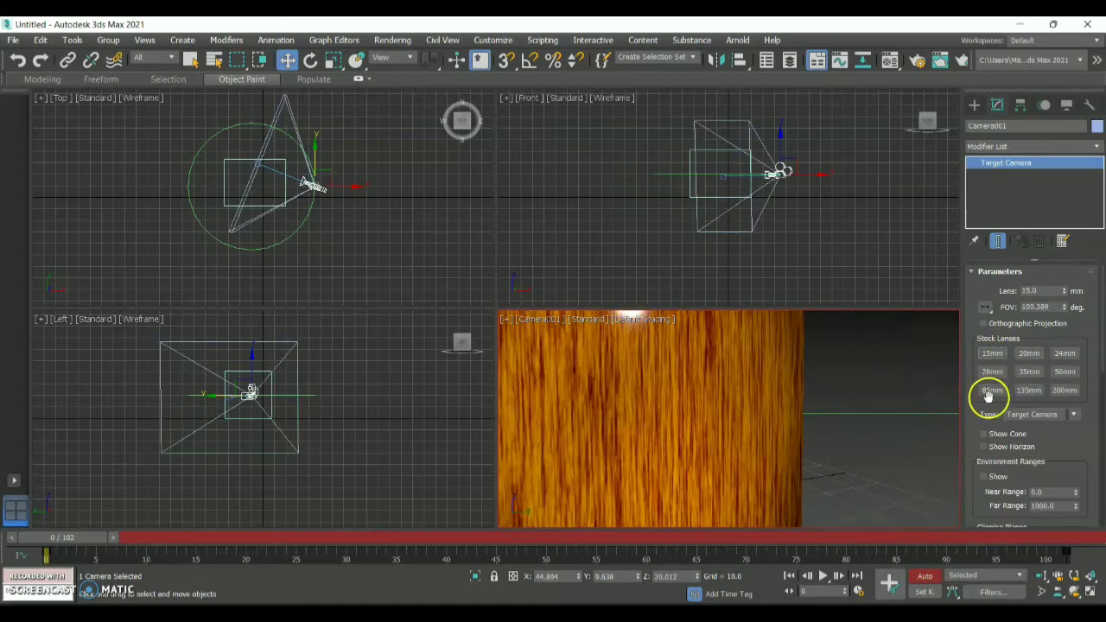
left_click(991, 391)
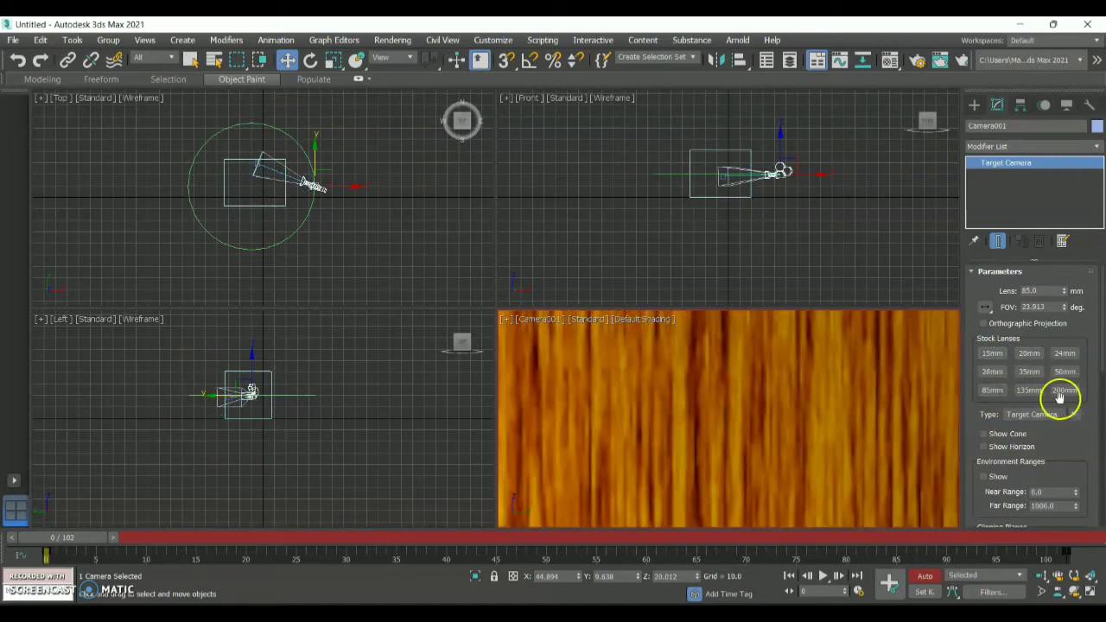
left_click(991, 354)
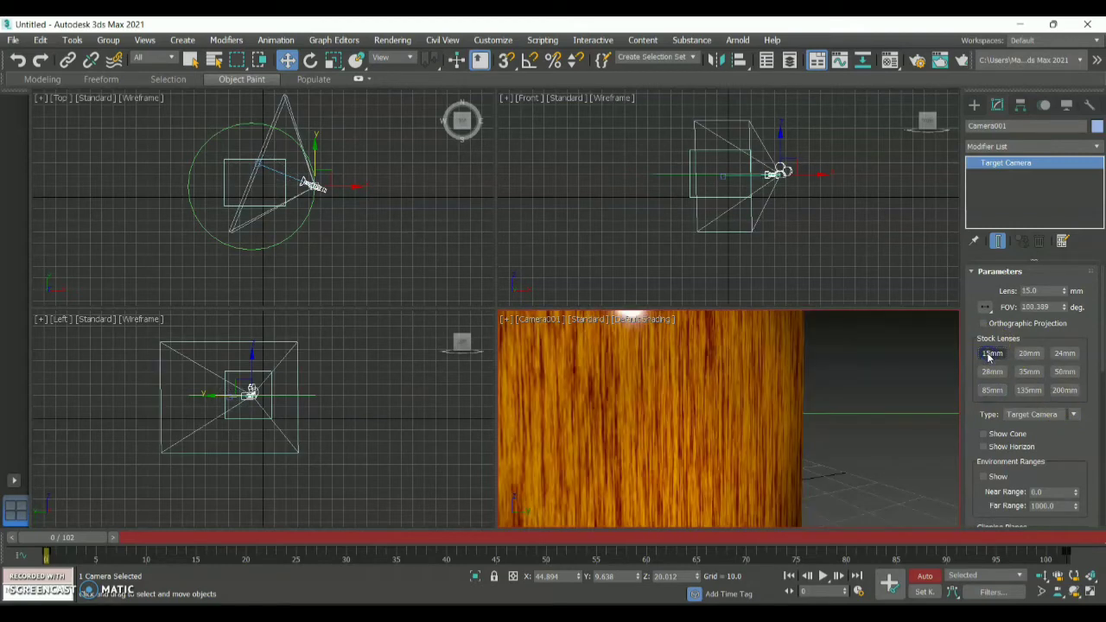
left_click(815, 178)
Nudge the camera target along X, then move Circle001 right to about X 13.851
left_click_drag(805, 175, 828, 172)
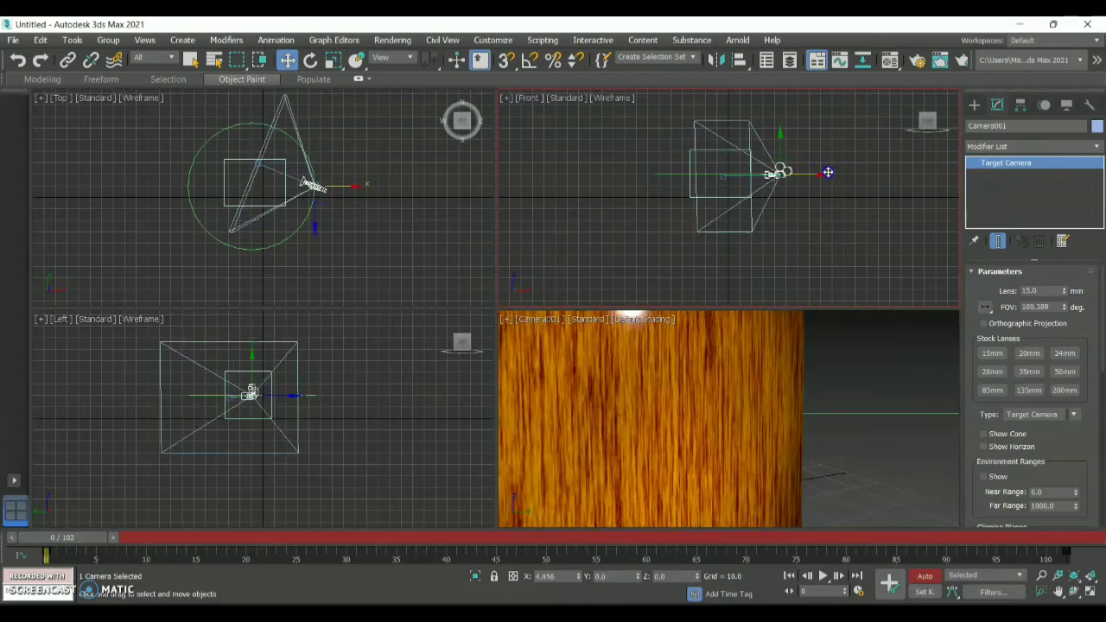
left_click(712, 176)
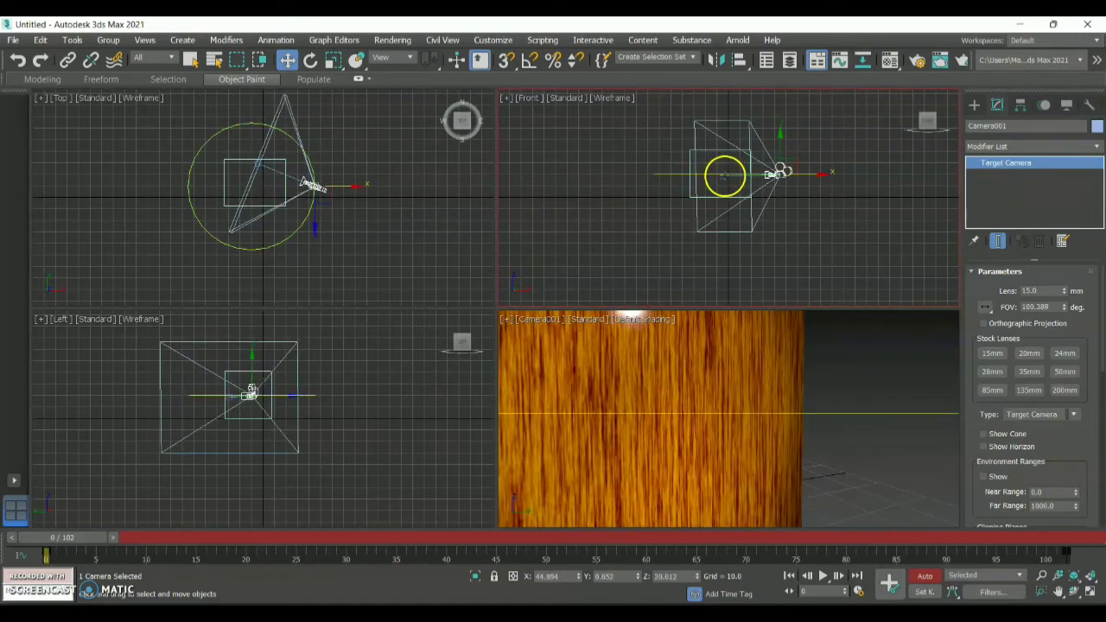
left_click(725, 176)
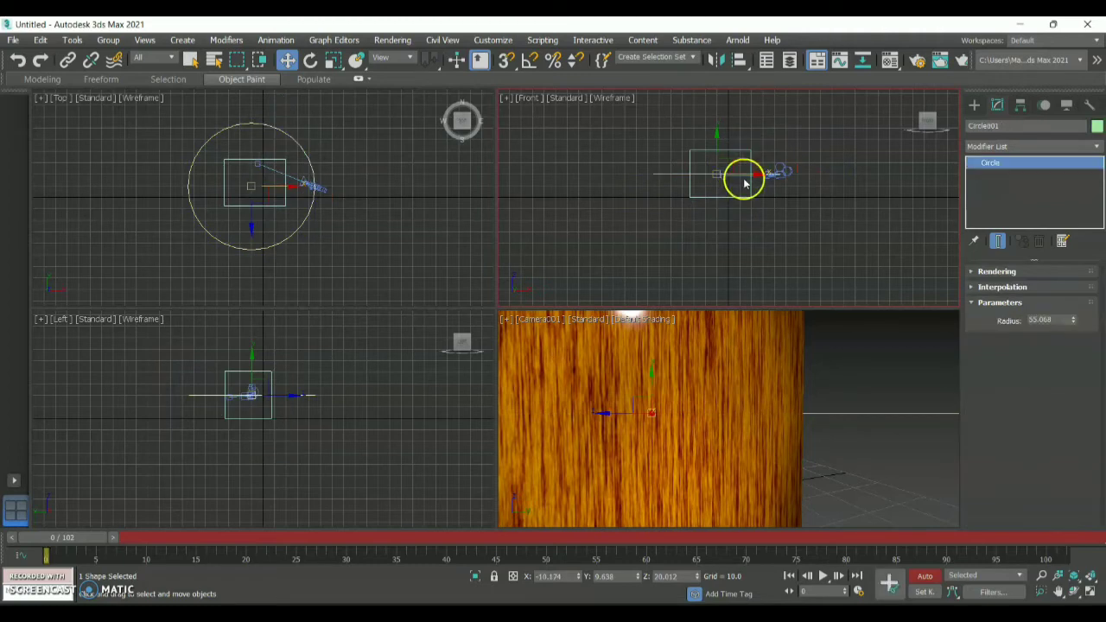
left_click_drag(744, 175, 772, 177)
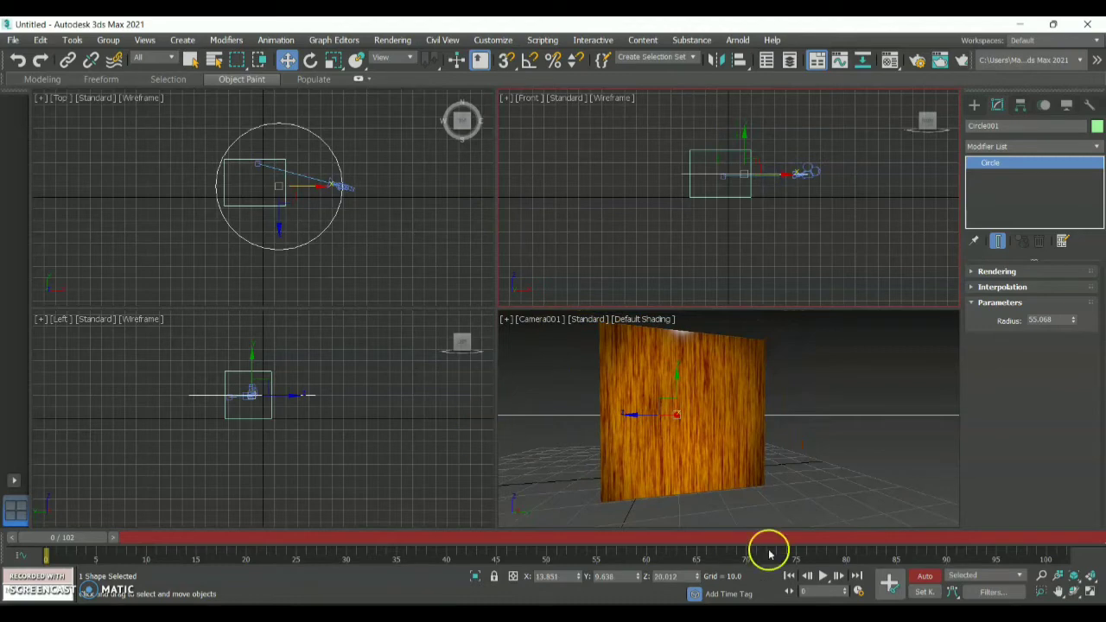
Play the camera flight, stop at frame 28, and scrub back through it
left_click(822, 576)
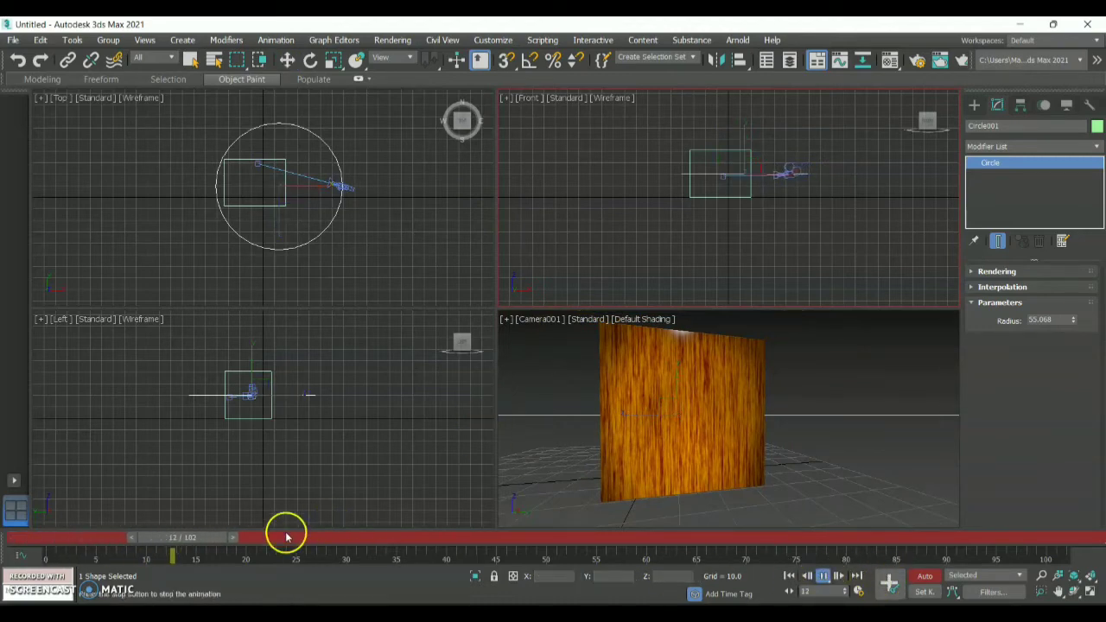
left_click(822, 577)
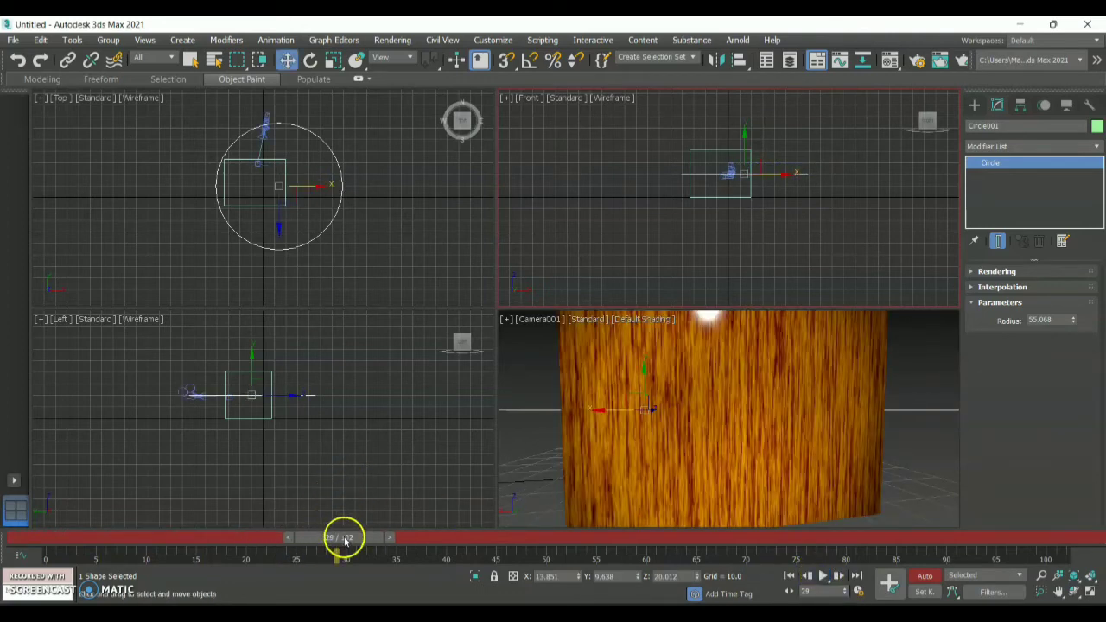
left_click_drag(344, 539, 52, 538)
Undo the circle move back to about X -10.174, replay to frame 20, and rewind to 0
key("w")
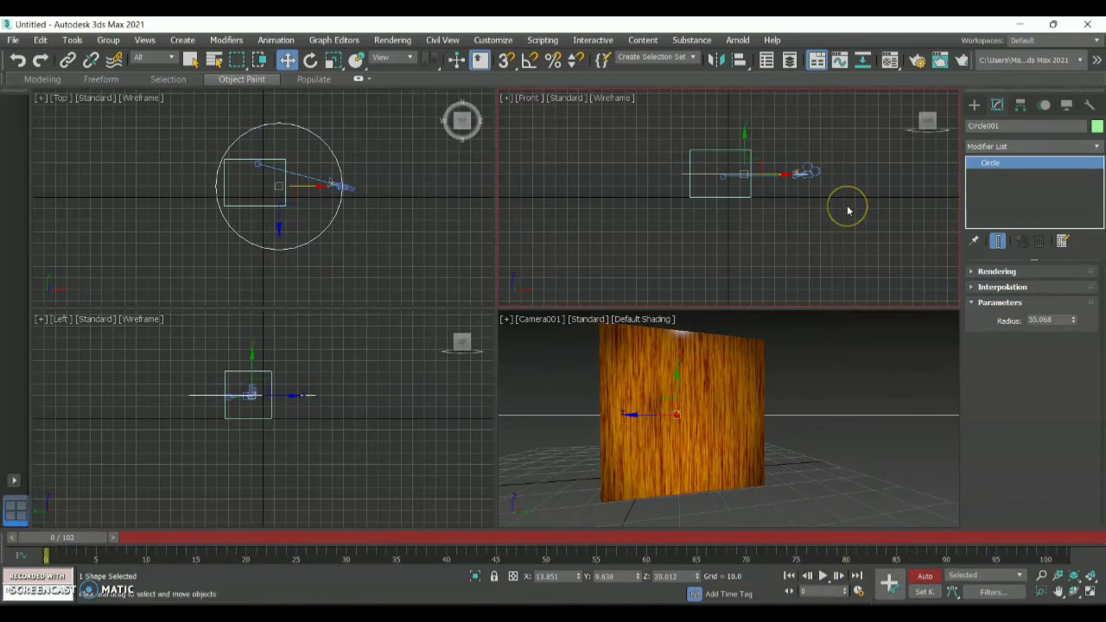
key("ctrl+z")
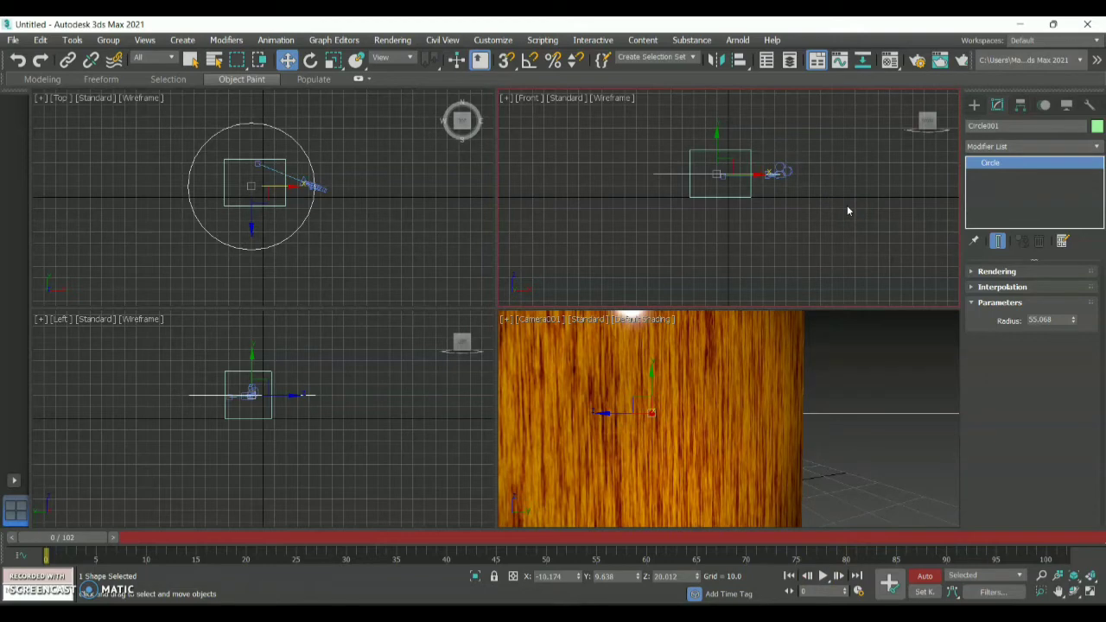
left_click(822, 576)
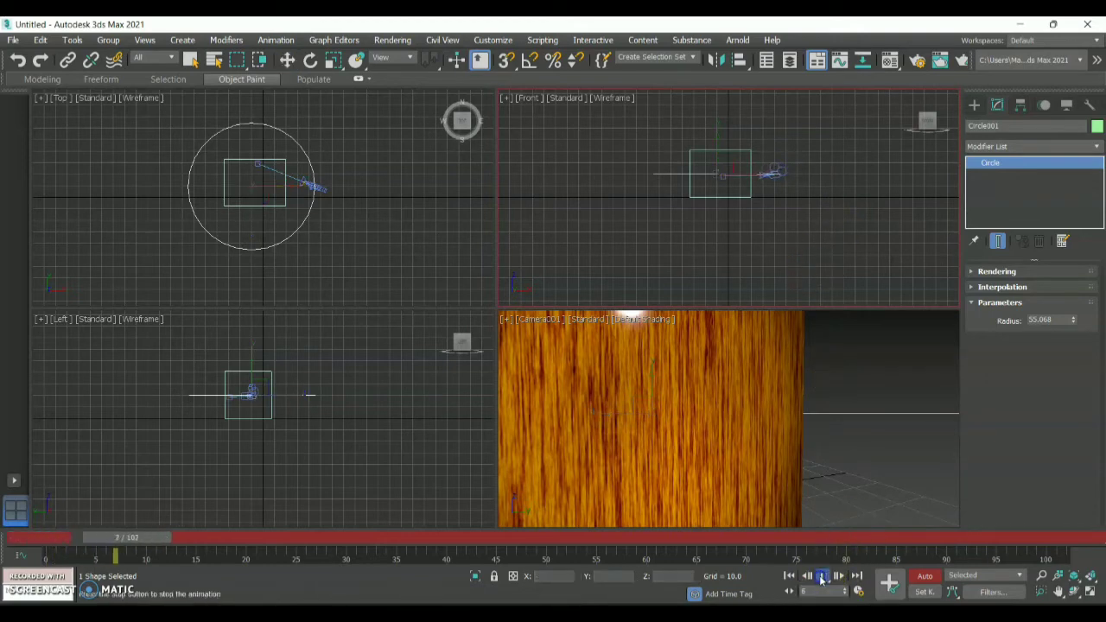
left_click(822, 576)
left_click(822, 576)
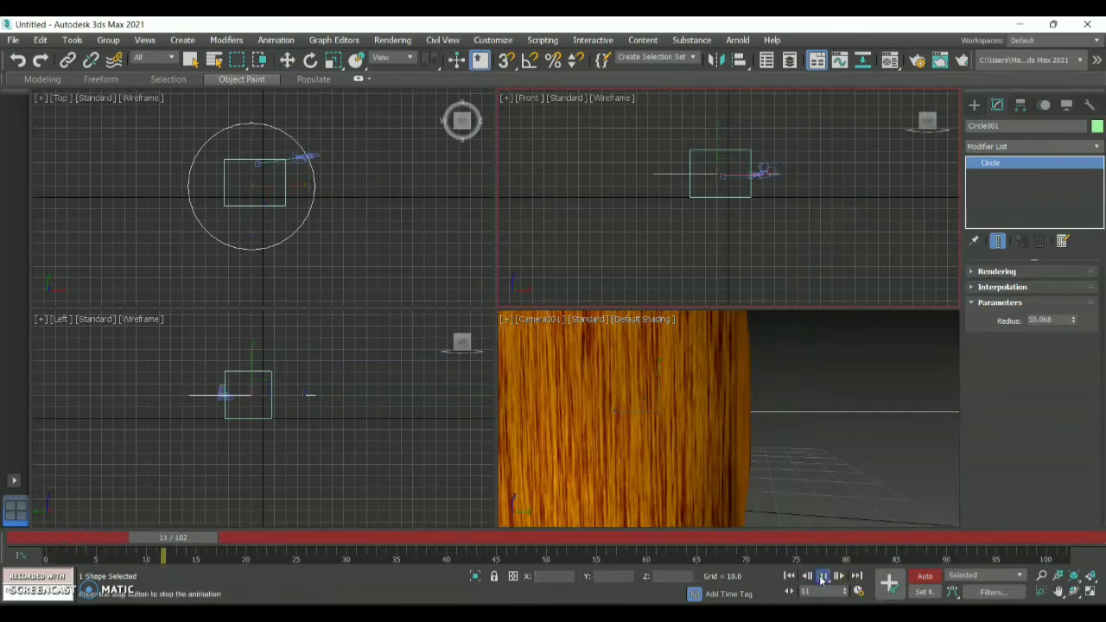
left_click(822, 576)
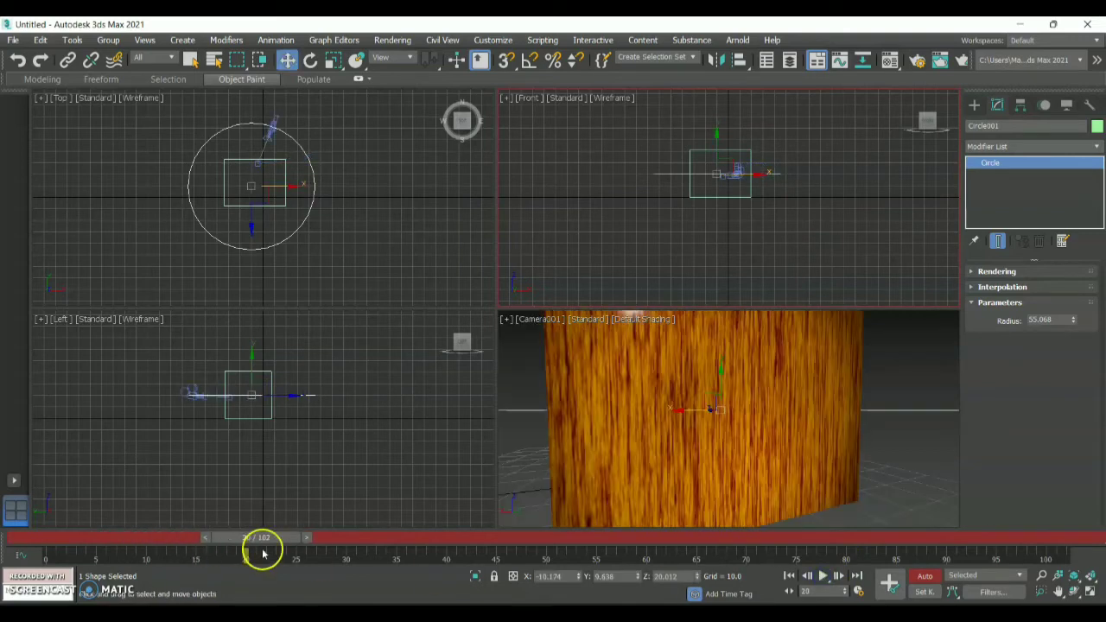
left_click_drag(260, 541, 61, 538)
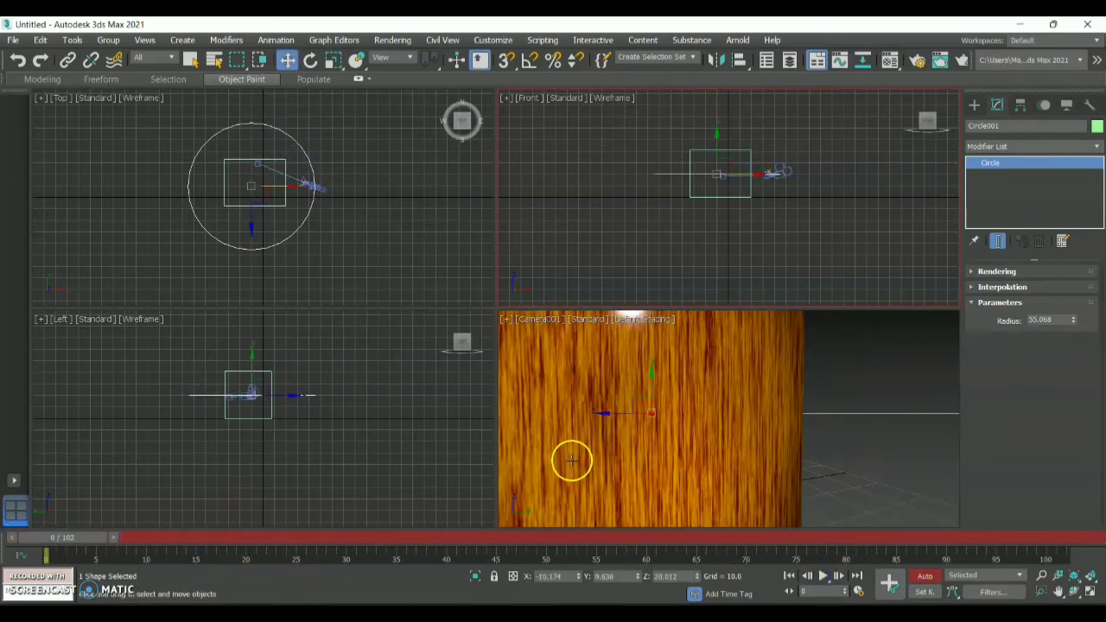
Preview the orbit, stopping at frame 32, then select Circle001 and scrub to frame 60
left_click(671, 419)
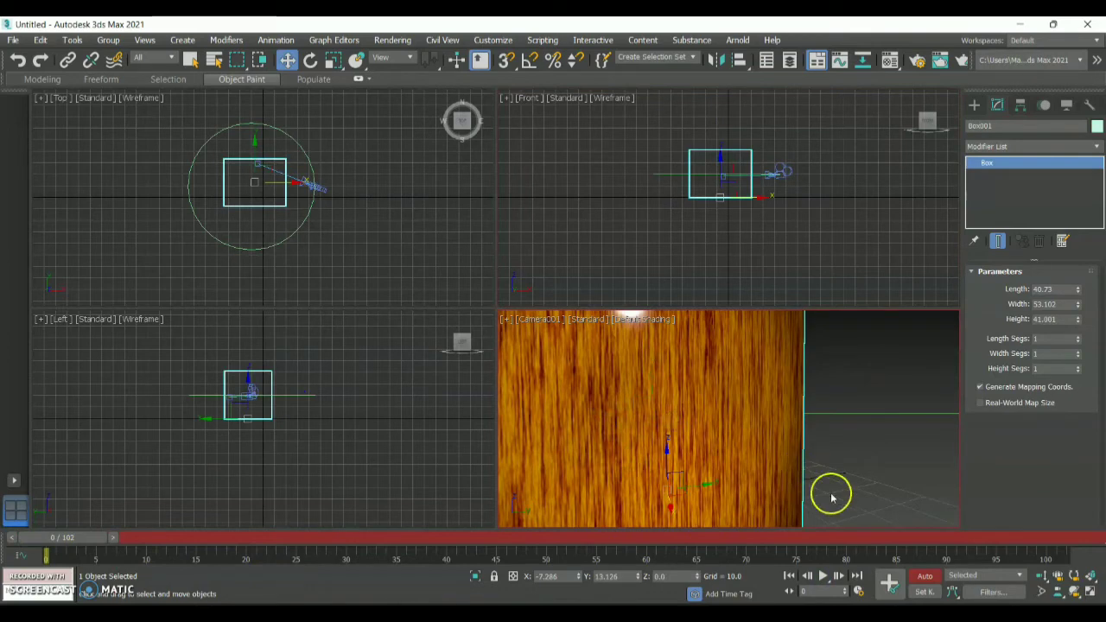
left_click(822, 577)
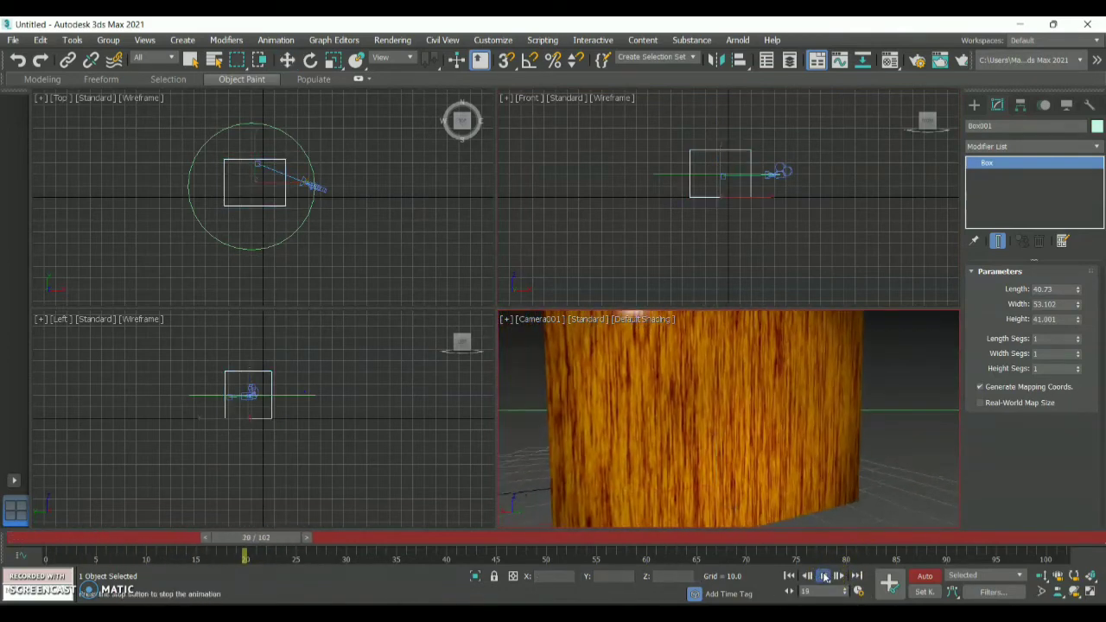
left_click(822, 576)
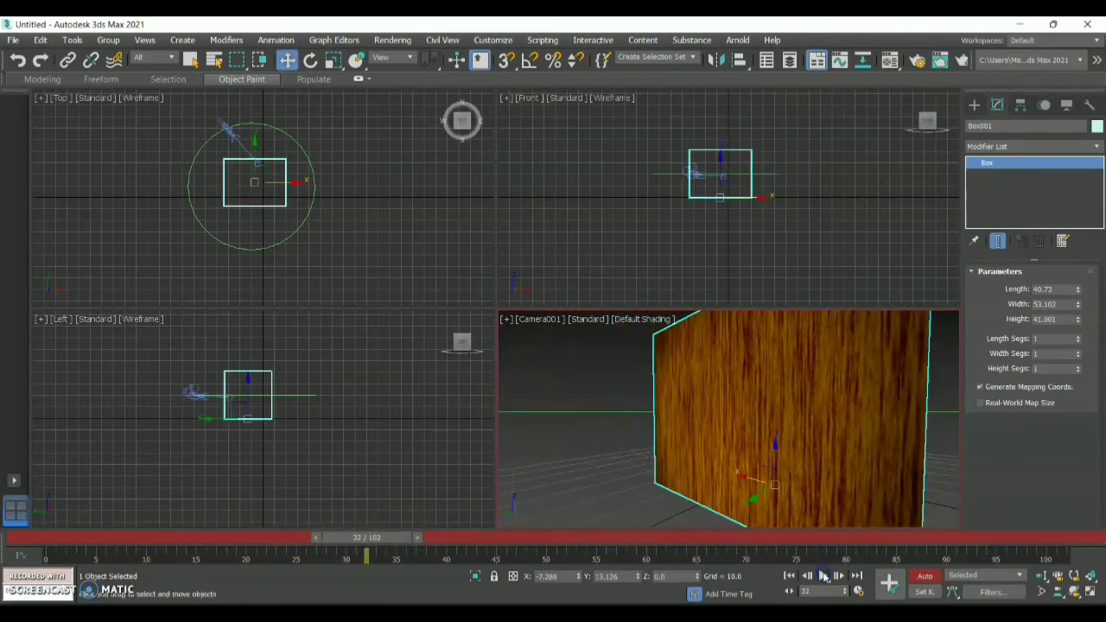
left_click(726, 175)
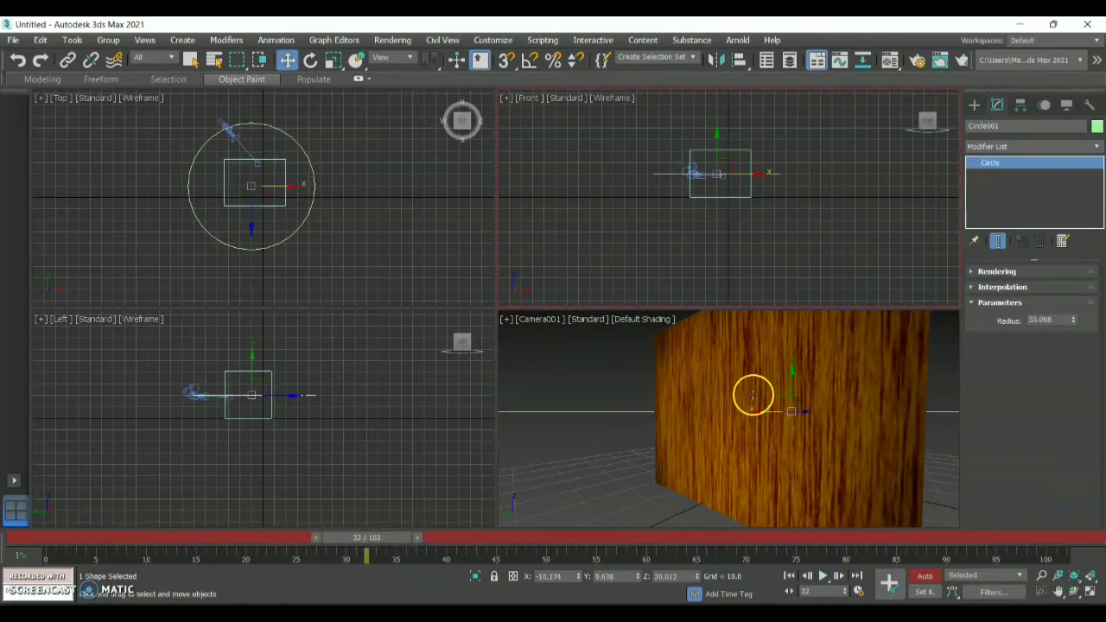
left_click_drag(383, 538, 1012, 525)
Move Circle001 right along X to about 22.851 and deselect in the Camera view
key("w")
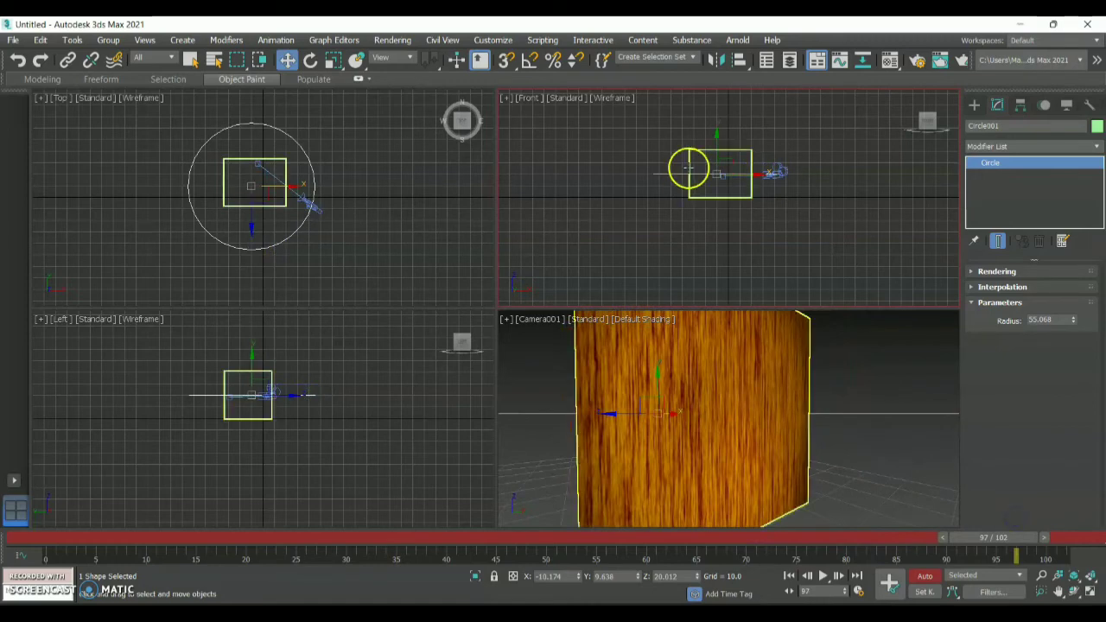
left_click(748, 182)
left_click_drag(747, 175, 785, 176)
left_click(787, 331)
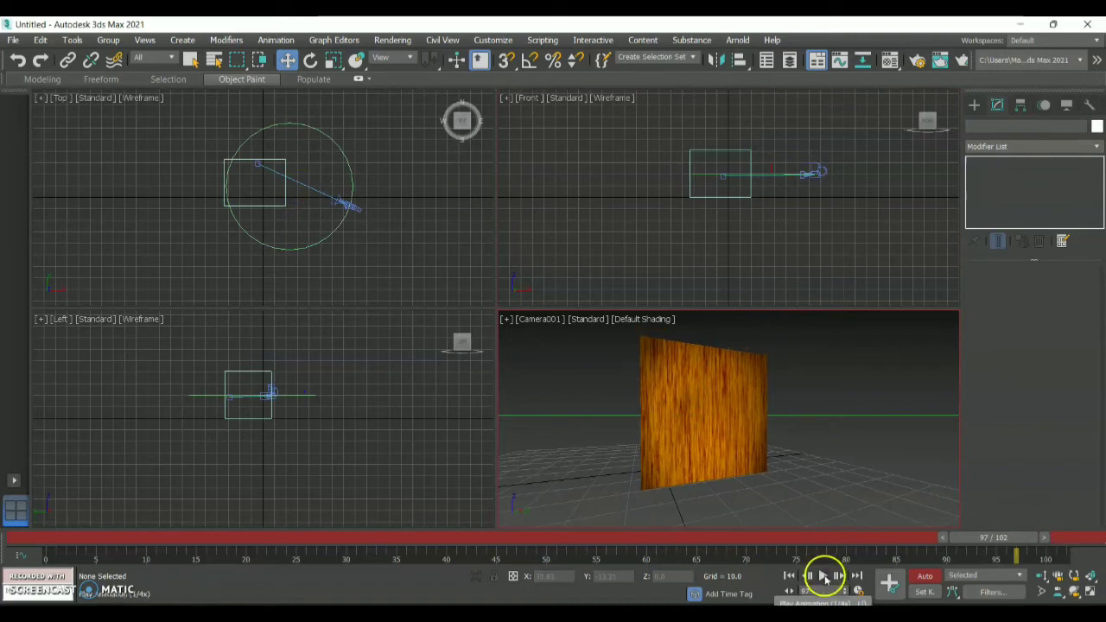
Play the revised orbit, then bring up Time Configuration (1/4x speed, end time 102)
left_click(822, 575)
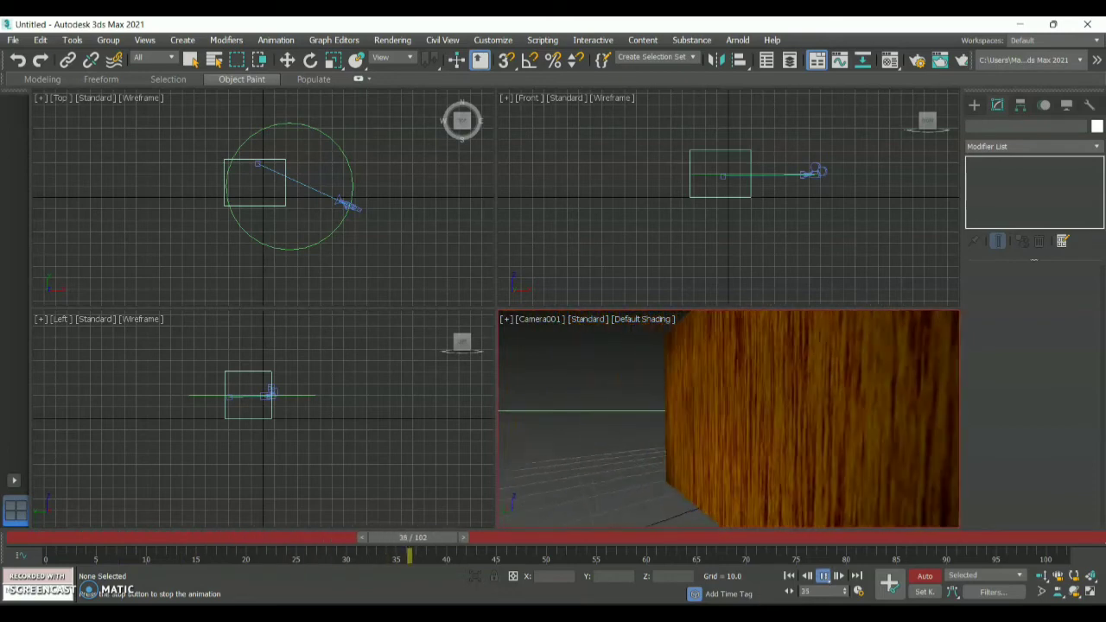
left_click(859, 591)
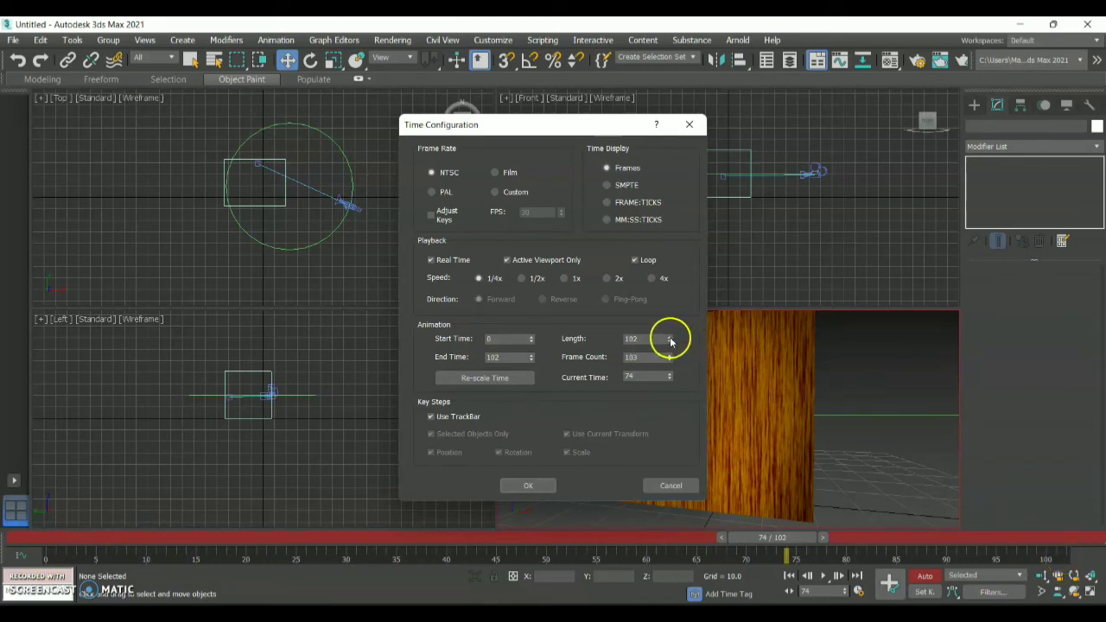
Extend the animation from 102 to 111 frames, rewind to 0, and maximize the Camera001 viewport
left_click_drag(670, 341, 670, 335)
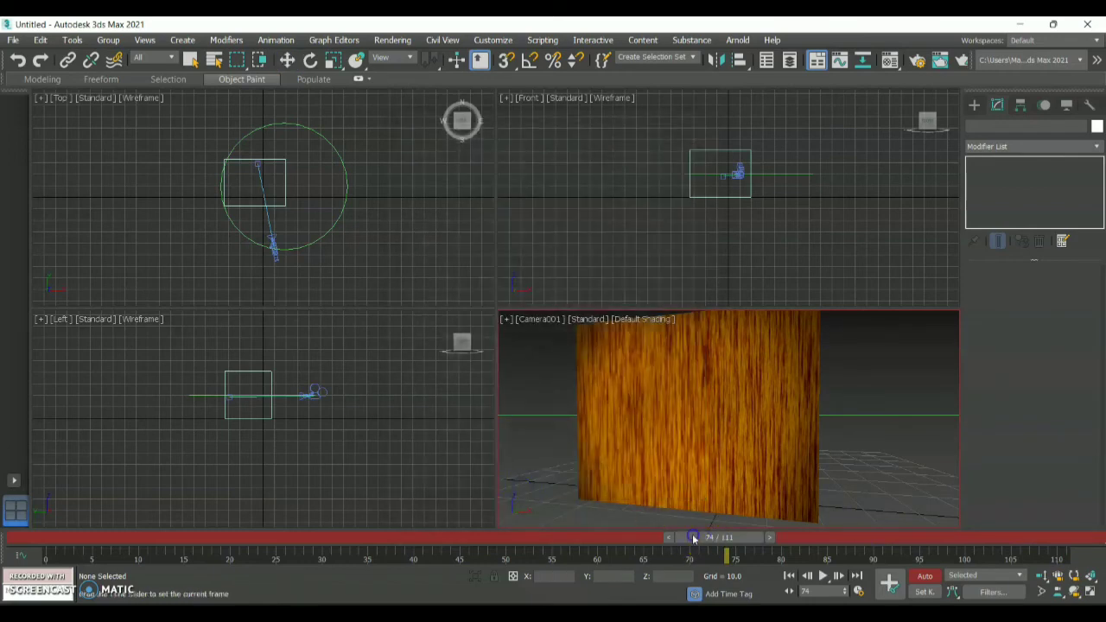
left_click_drag(693, 537, 48, 537)
key("w")
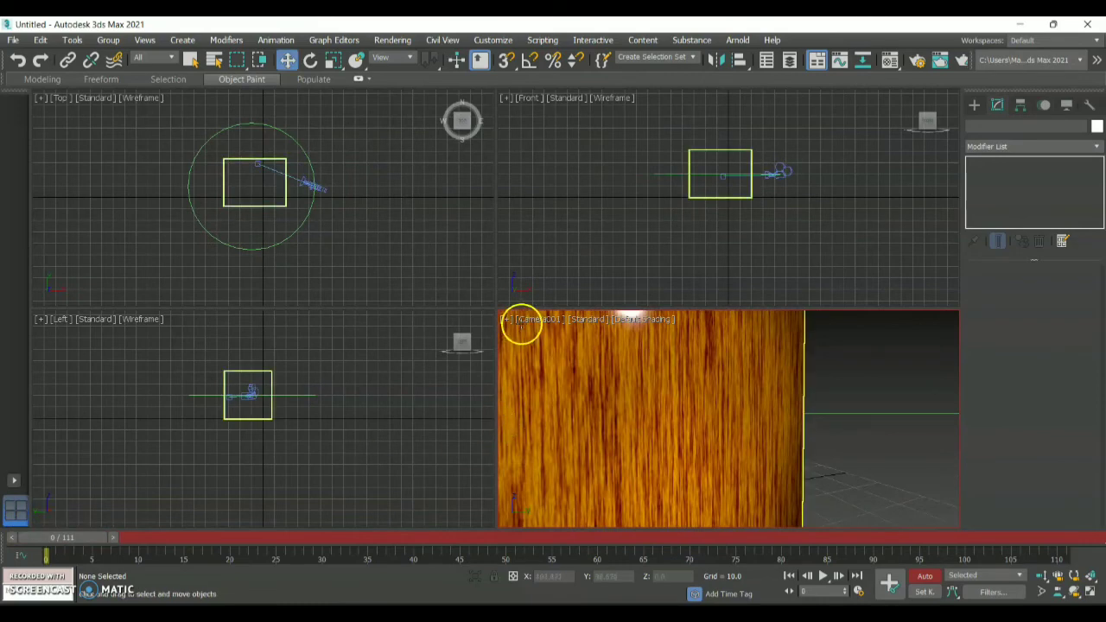
left_click(507, 319)
left_click(541, 333)
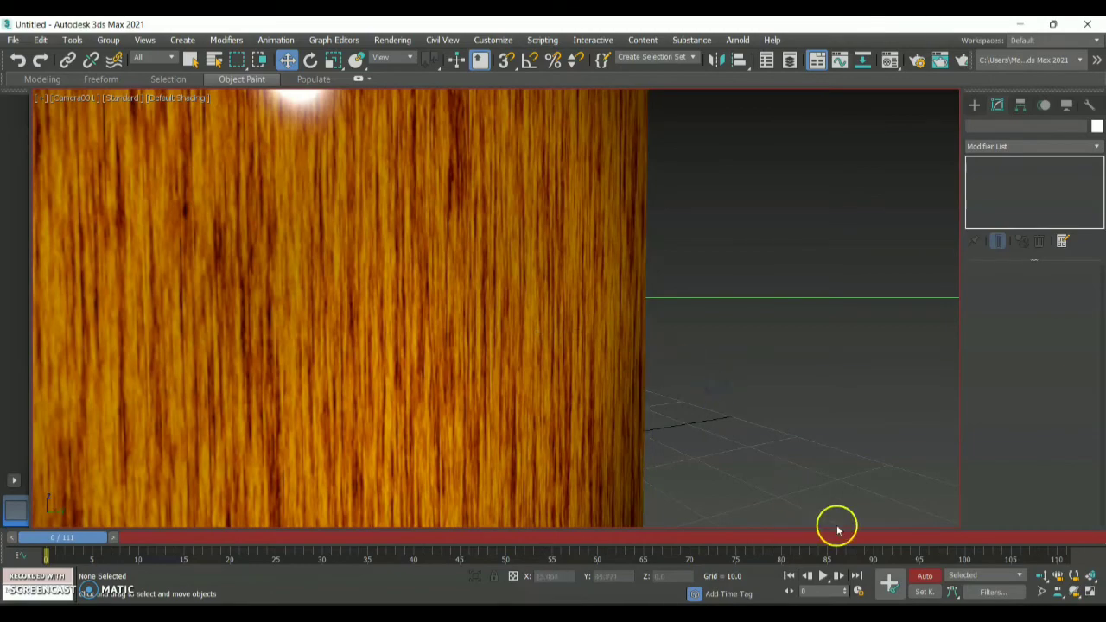
Play the 111-frame orbit in the maximized Camera001 view and stop at frame 20
left_click(822, 577)
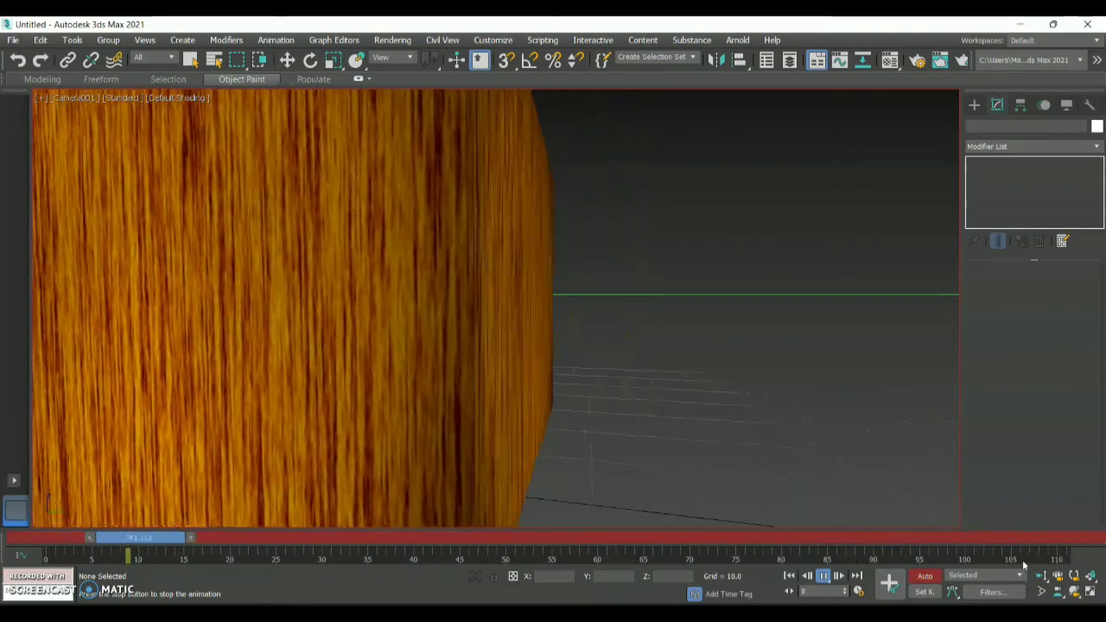
left_click(823, 577)
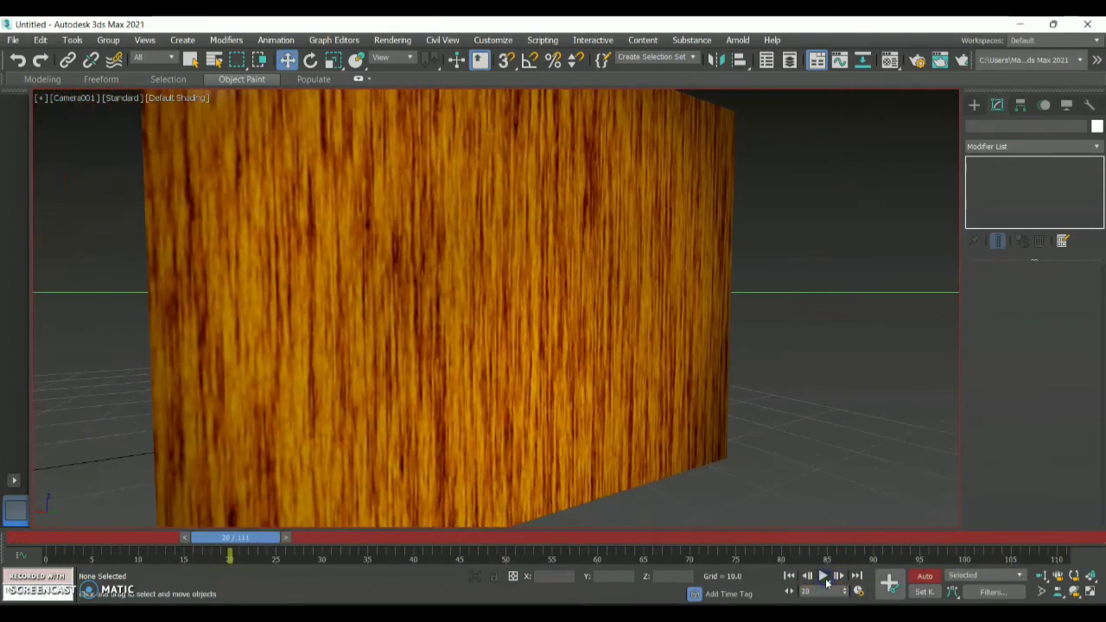